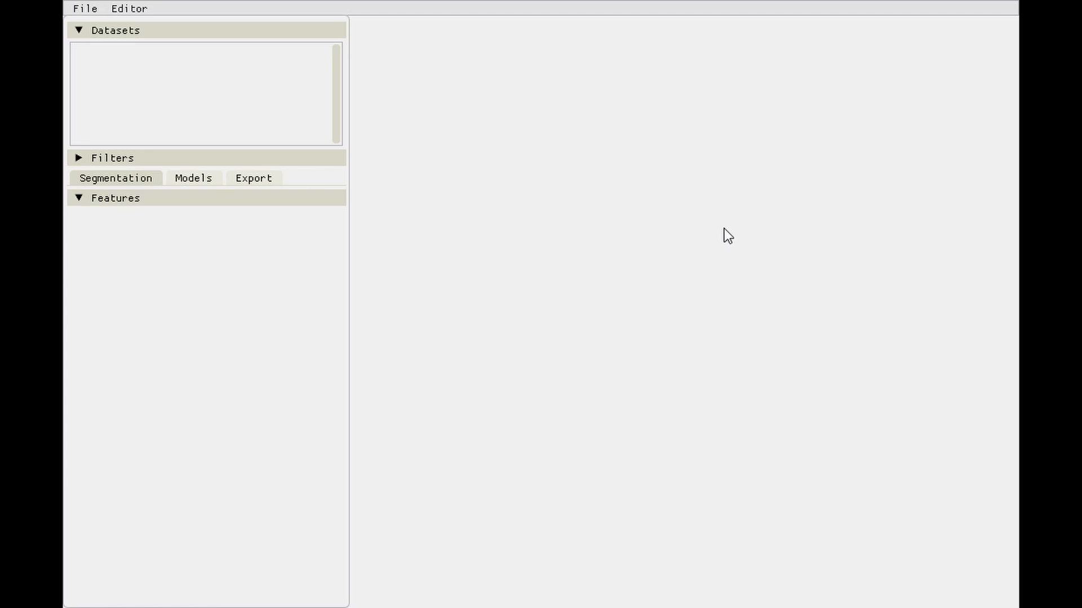
- Open the annotated 046_corrected_rec dataset and close the list of active slices
{"action": "left_click", "coordinate": [83, 9]}
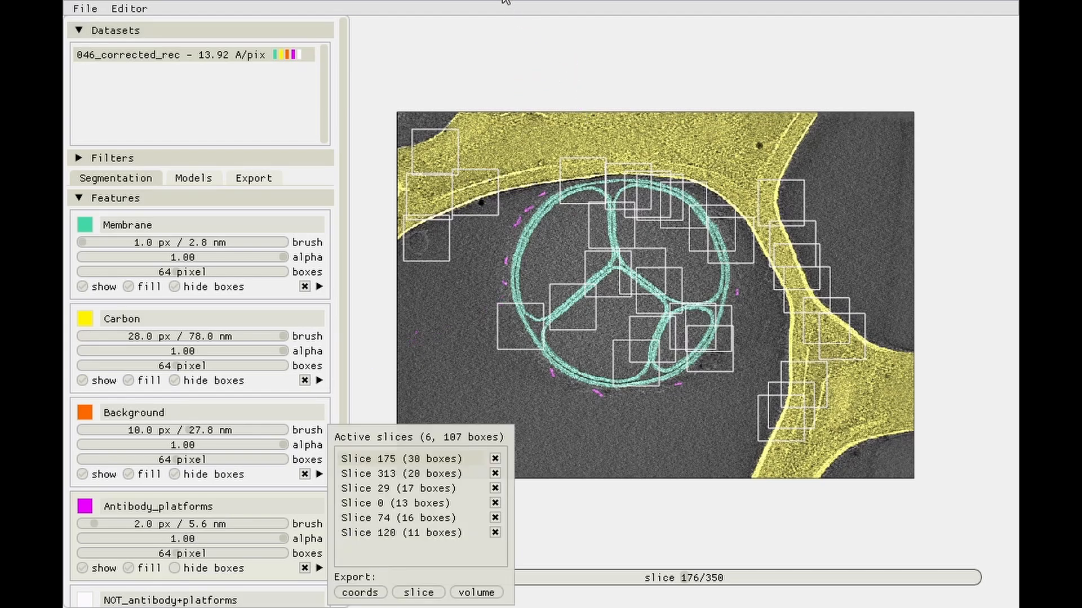
{"action": "left_click", "coordinate": [696, 490]}
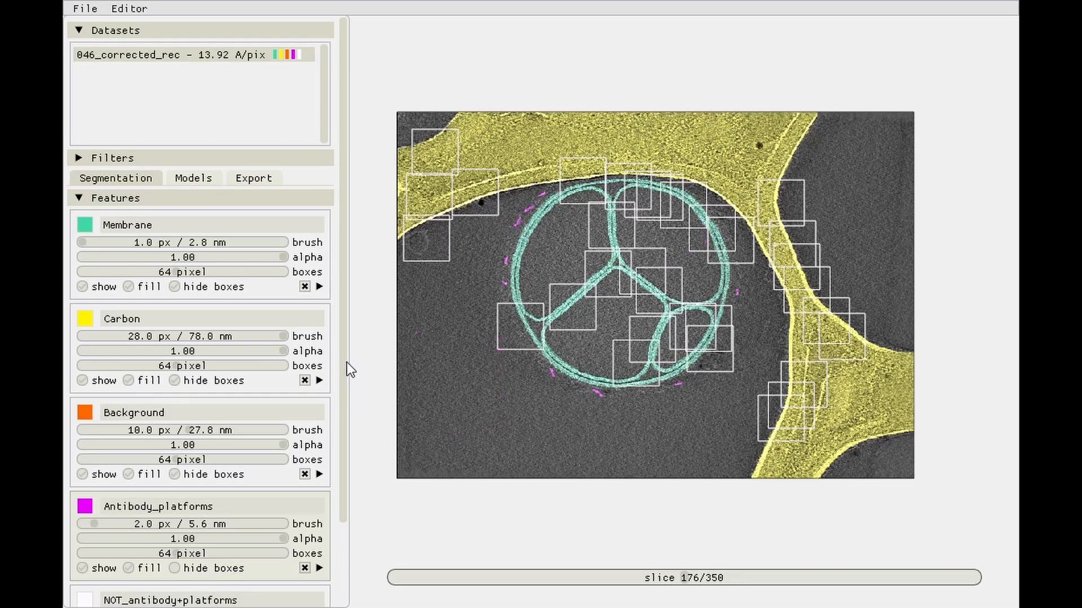
- Rename the NOT_antibody+platforms feature as "Not antibody platforms"
{"action": "scroll", "coordinate": [342, 366], "scroll_direction": "down", "scroll_amount": 5}
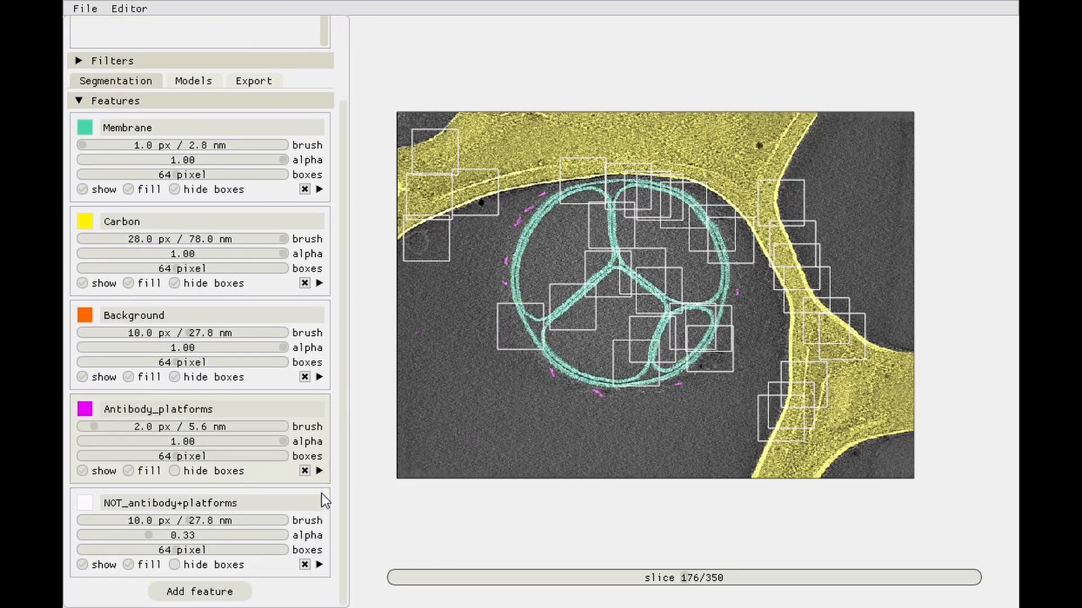
{"action": "left_click", "coordinate": [266, 505]}
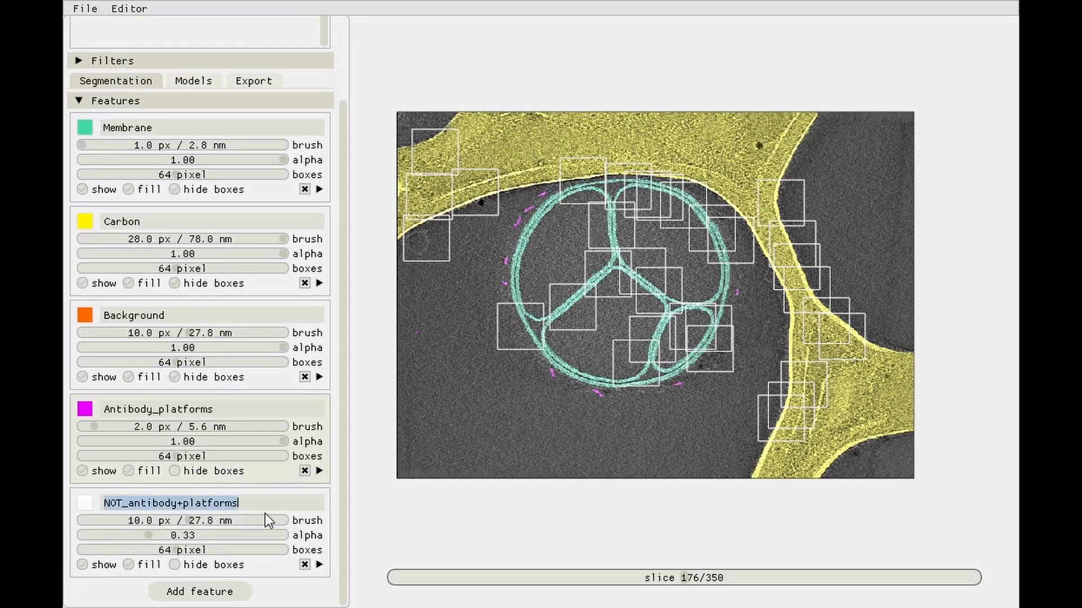
{"action": "type", "text": "Not "}
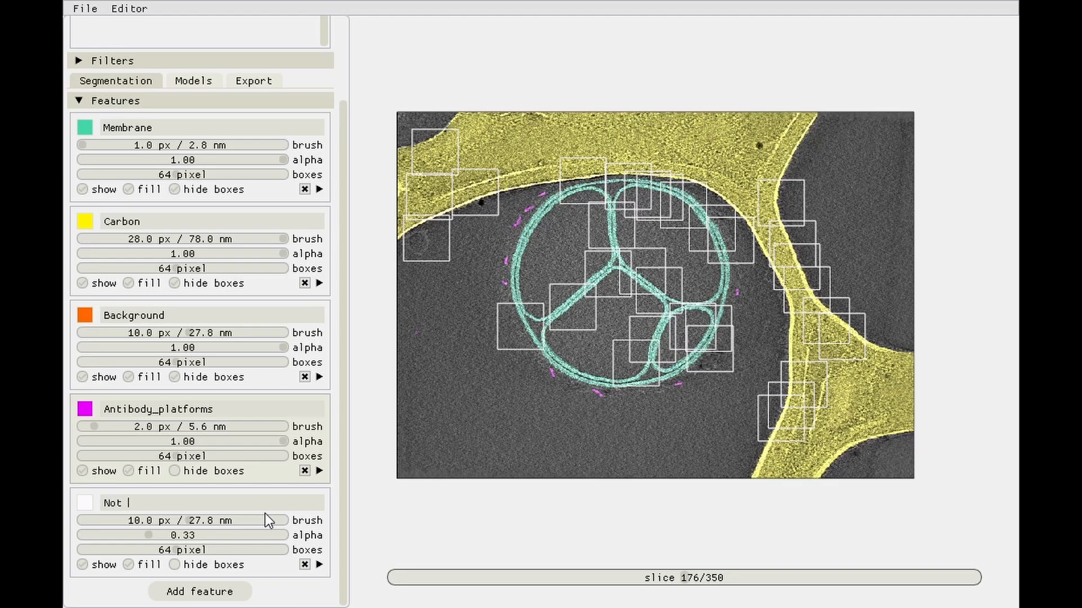
{"action": "type", "text": "antibody platforms"}
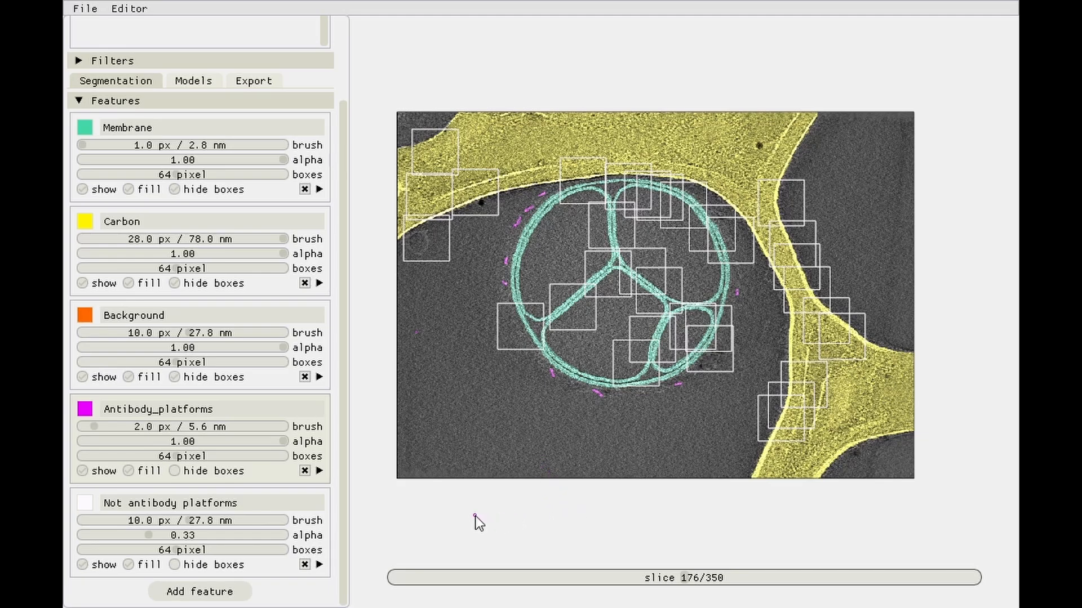
- Go to slice 205 and make Antibody_platforms the active feature for annotating around the vesicle's outer membrane
{"action": "left_click_drag", "start_coordinate": [685, 578], "coordinate": [735, 588]}
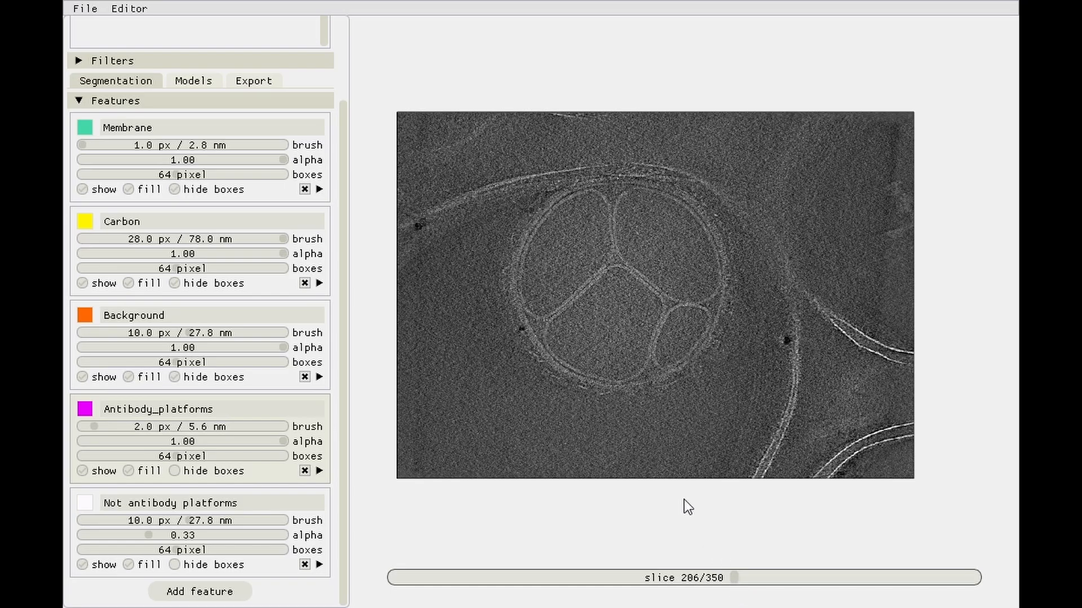
{"action": "left_click_drag", "start_coordinate": [572, 369], "coordinate": [567, 391]}
{"action": "scroll", "coordinate": [586, 381], "scroll_direction": "up", "scroll_amount": 5}
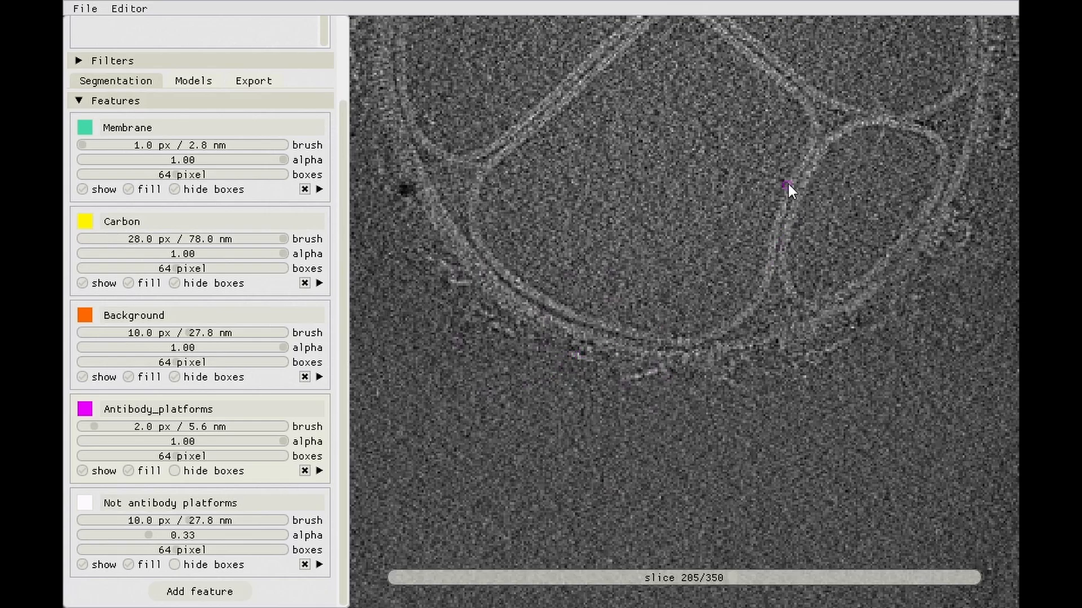
{"action": "left_click_drag", "start_coordinate": [789, 184], "coordinate": [755, 280]}
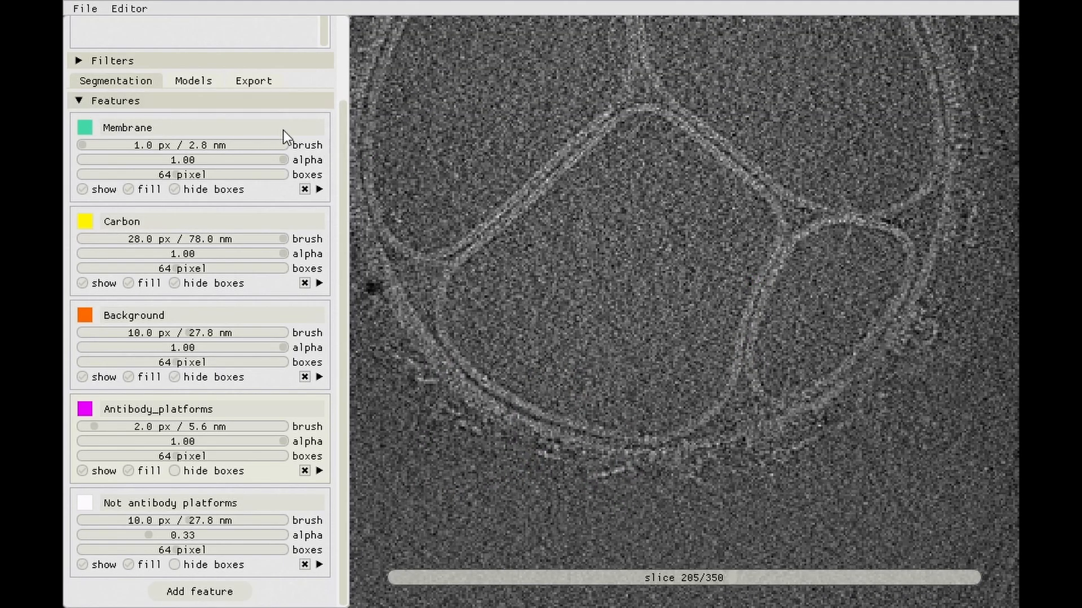
{"action": "left_click_drag", "start_coordinate": [341, 133], "coordinate": [485, 325]}
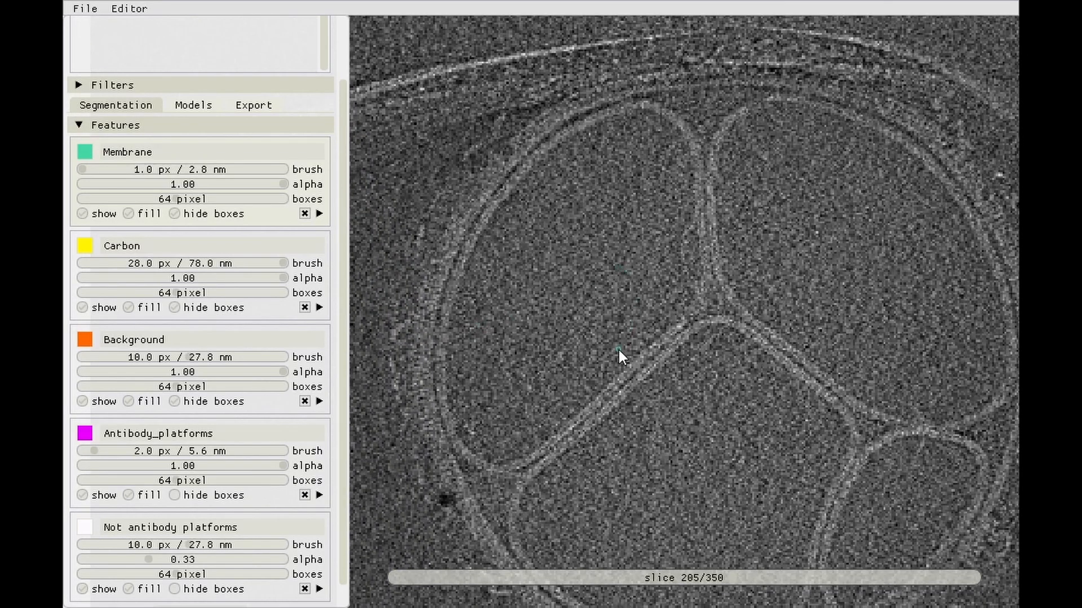
{"action": "left_click_drag", "start_coordinate": [618, 350], "coordinate": [609, 288]}
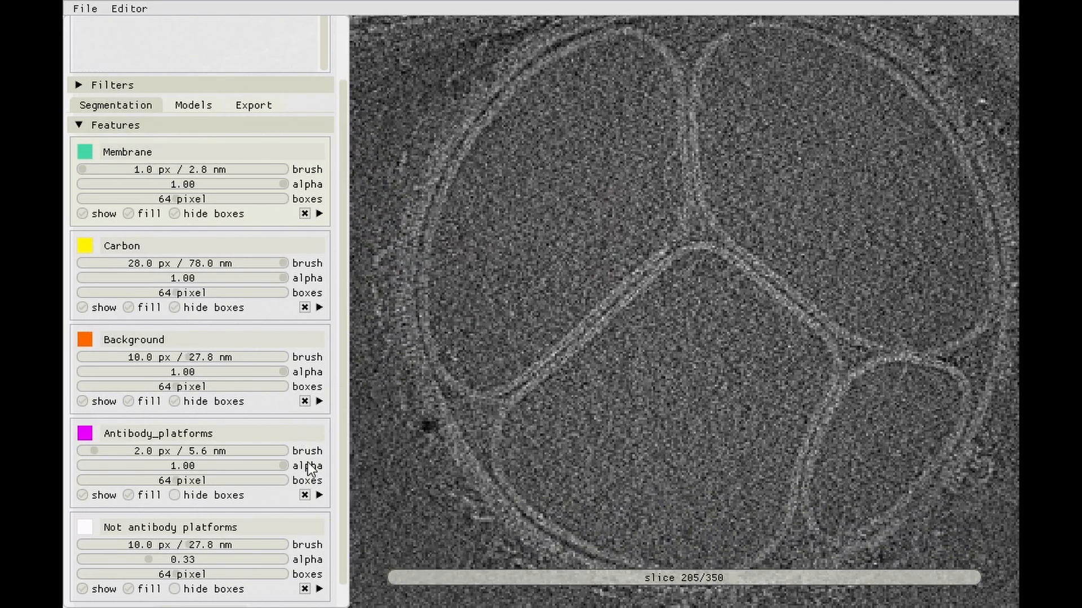
{"action": "left_click_drag", "start_coordinate": [422, 351], "coordinate": [469, 280]}
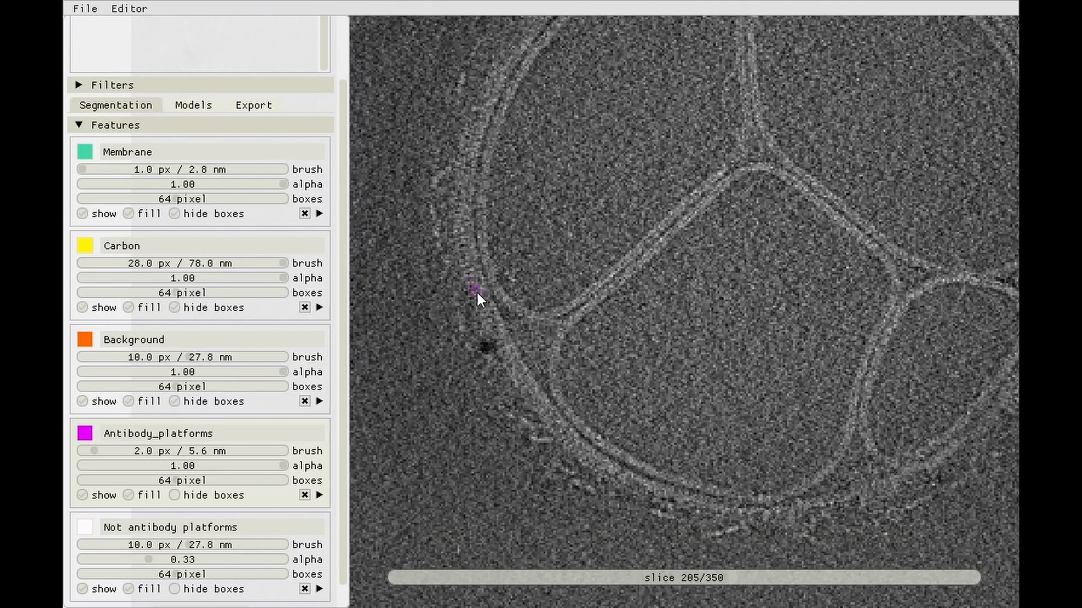
{"action": "left_click_drag", "start_coordinate": [472, 333], "coordinate": [473, 270]}
{"action": "left_click_drag", "start_coordinate": [599, 442], "coordinate": [574, 401]}
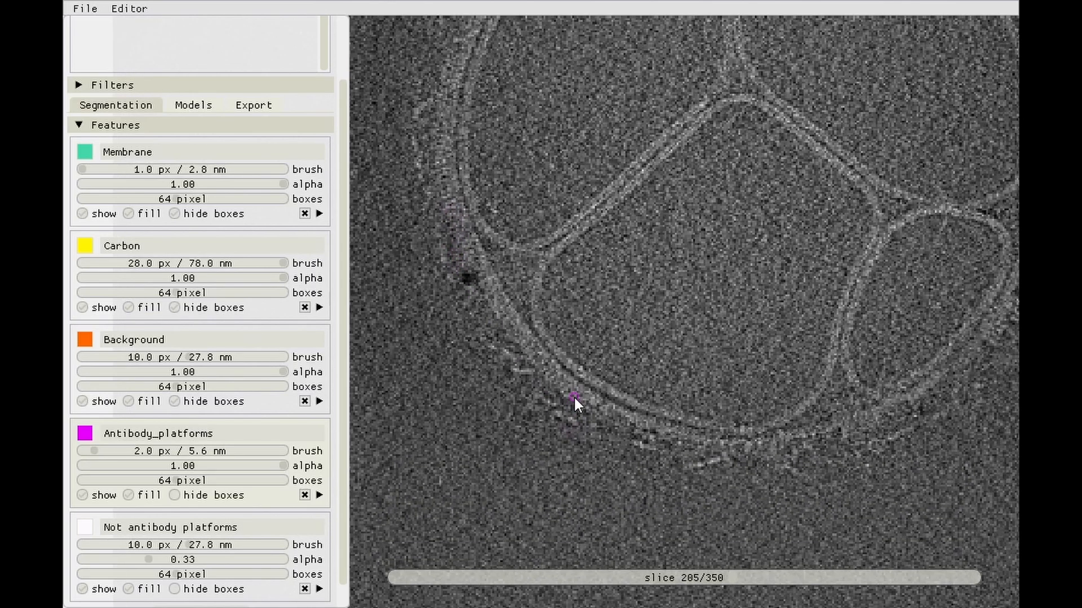
- Add a Gaussian blur filter to the dataset with sigma 0.9 and weight 1.00
{"action": "left_click", "coordinate": [93, 124]}
{"action": "left_click", "coordinate": [82, 153]}
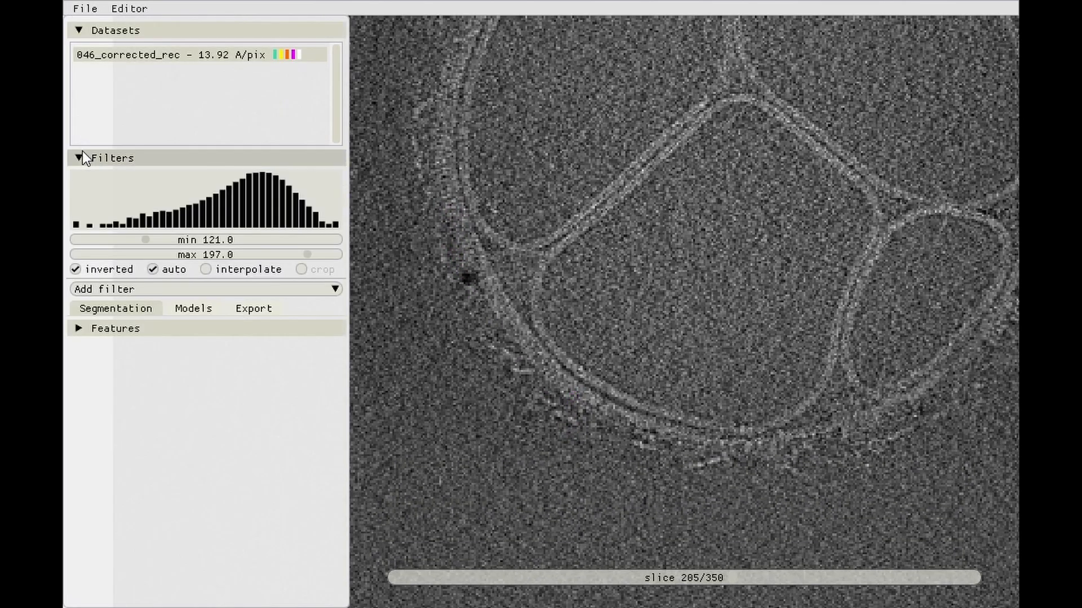
{"action": "left_click", "coordinate": [103, 289]}
{"action": "left_click", "coordinate": [104, 321]}
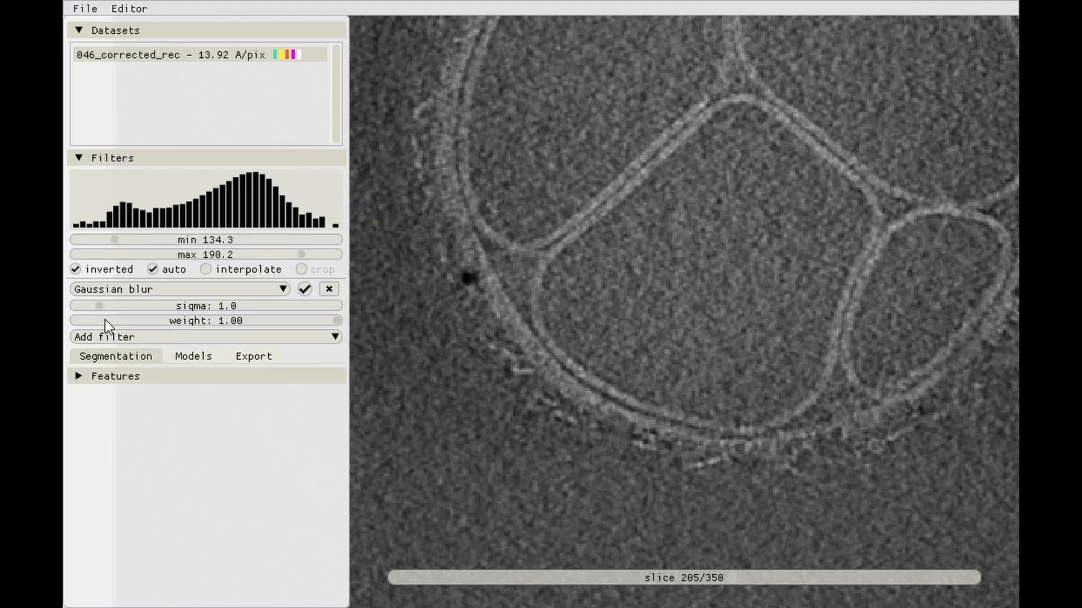
{"action": "mouse_move", "coordinate": [102, 300]}
{"action": "left_mouse_down"}
{"action": "mouse_move", "coordinate": [118, 306]}
{"action": "mouse_move", "coordinate": [76, 317]}
{"action": "mouse_move", "coordinate": [97, 318]}
{"action": "left_mouse_up"}
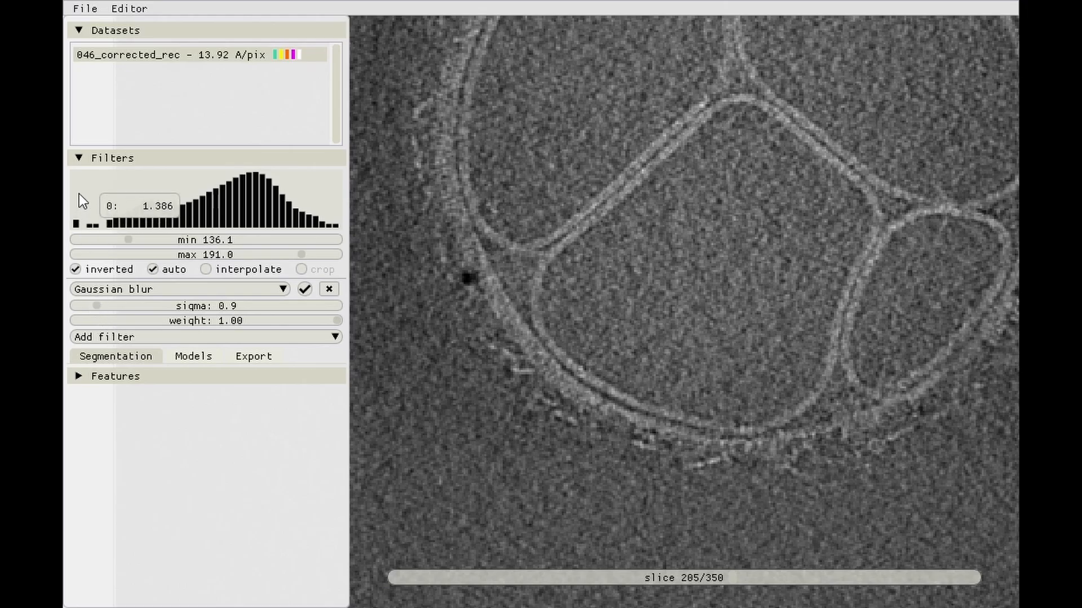
{"action": "left_click", "coordinate": [78, 159]}
- Paint two antibody platforms just below the vesicle's lower membrane on slice 205 and place a box over them
{"action": "left_click_drag", "start_coordinate": [560, 350], "coordinate": [499, 251]}
{"action": "left_click_drag", "start_coordinate": [565, 304], "coordinate": [525, 281]}
{"action": "scroll", "coordinate": [587, 370], "scroll_direction": "up", "scroll_amount": 2}
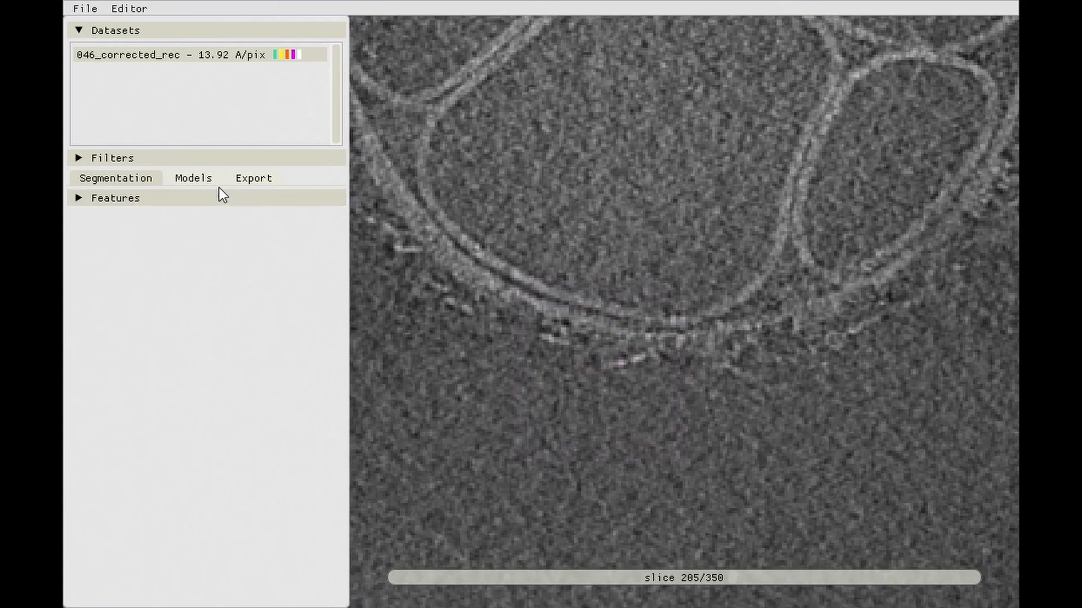
{"action": "left_click", "coordinate": [126, 200]}
{"action": "left_click", "coordinate": [319, 286]}
{"action": "left_click_drag", "start_coordinate": [342, 243], "coordinate": [342, 356]}
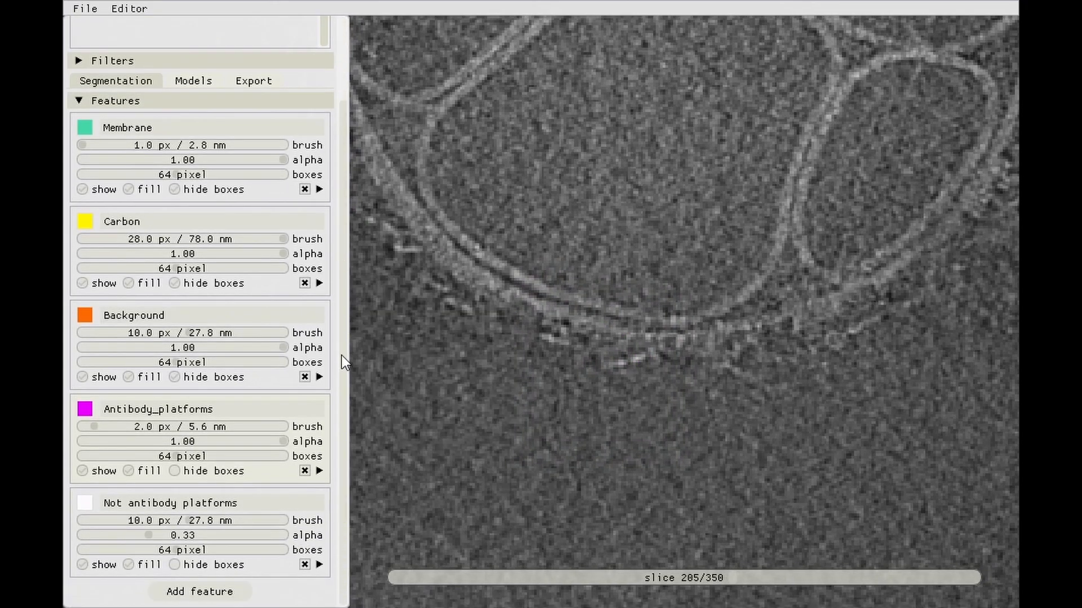
{"action": "left_click", "coordinate": [75, 100]}
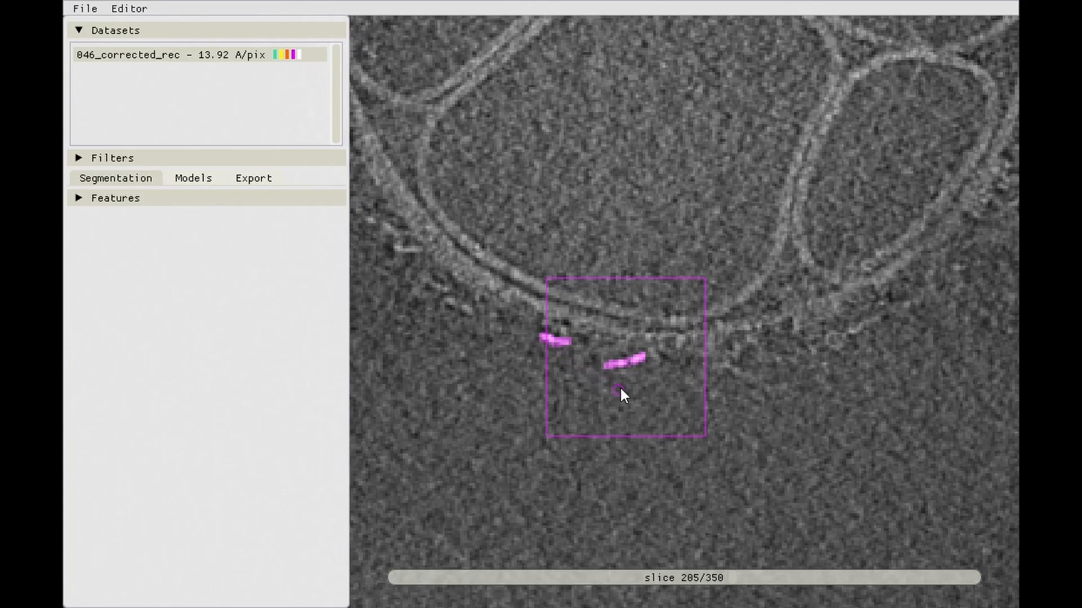
- Paint three antibody platforms along the vesicle's upper-left membrane and place a box centred on each one
{"action": "left_click_drag", "start_coordinate": [620, 386], "coordinate": [623, 338]}
{"action": "scroll", "coordinate": [625, 332], "scroll_direction": "up", "scroll_amount": 4}
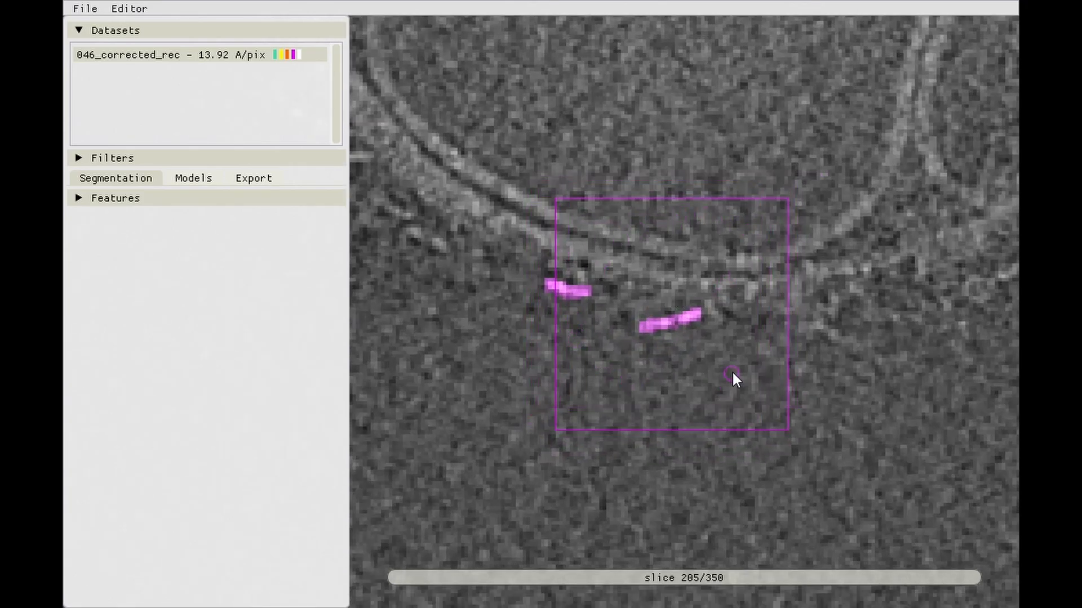
{"action": "scroll", "coordinate": [693, 352], "scroll_direction": "down", "scroll_amount": 4}
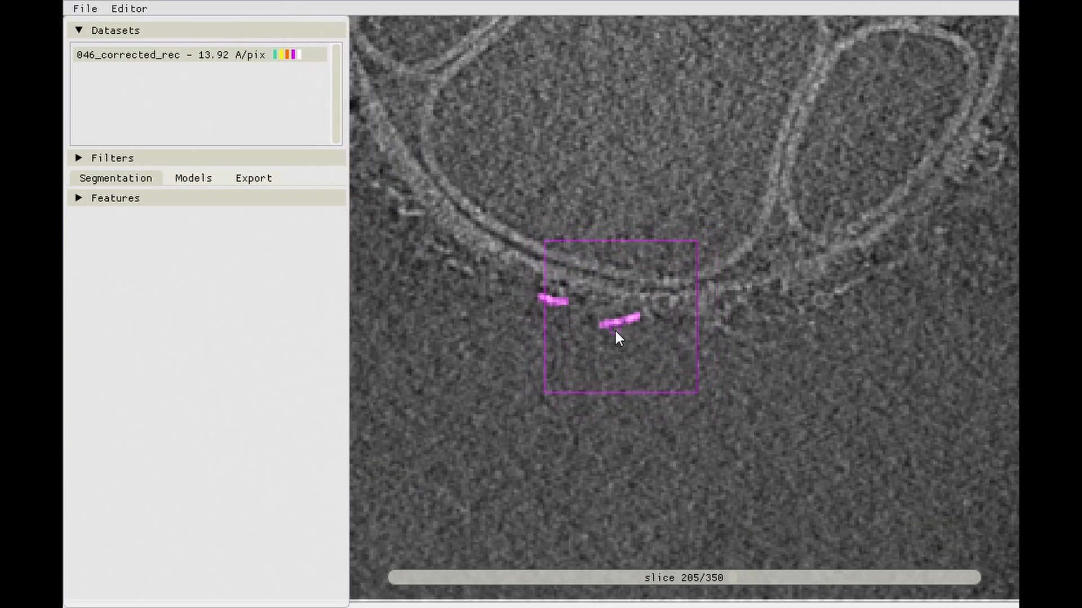
{"action": "left_click_drag", "start_coordinate": [615, 331], "coordinate": [643, 319]}
{"action": "left_click_drag", "start_coordinate": [721, 266], "coordinate": [729, 299]}
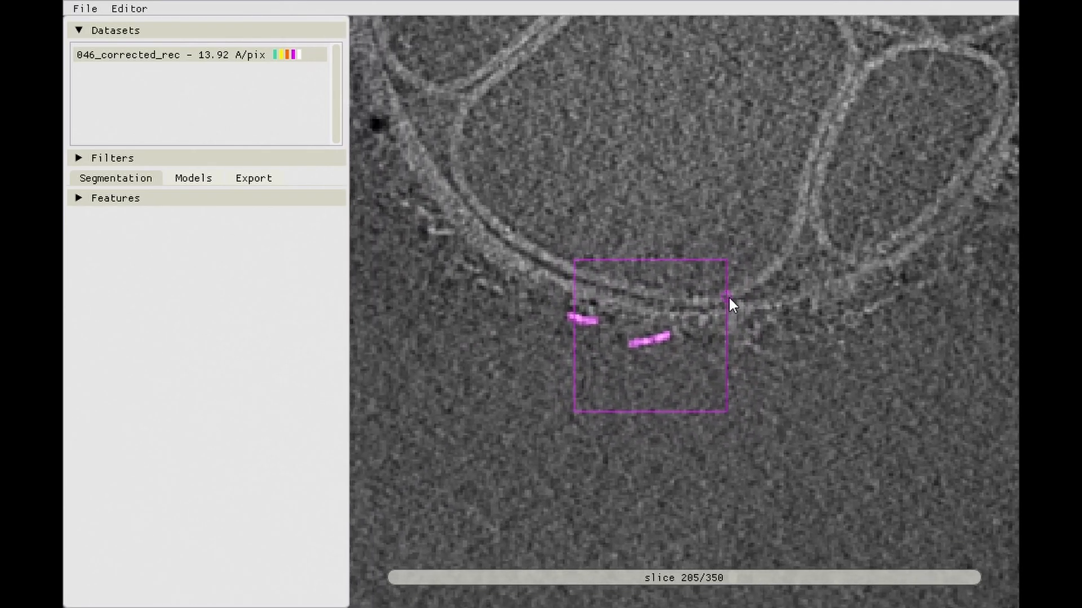
{"action": "scroll", "coordinate": [742, 275], "scroll_direction": "down", "scroll_amount": 3}
{"action": "scroll", "coordinate": [644, 402], "scroll_direction": "up", "scroll_amount": 8}
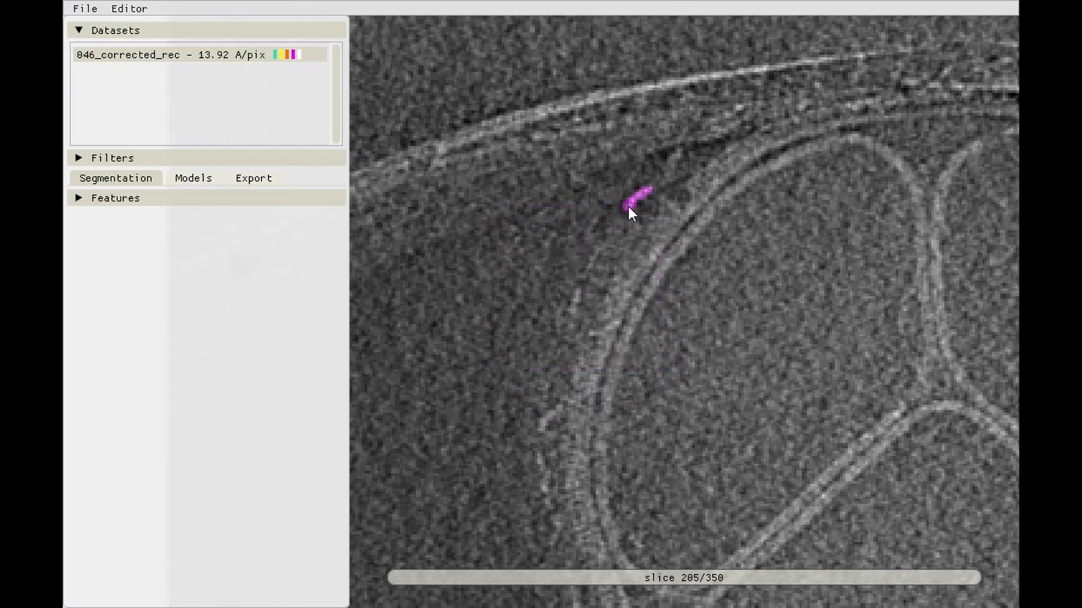
{"action": "left_click", "coordinate": [639, 204]}
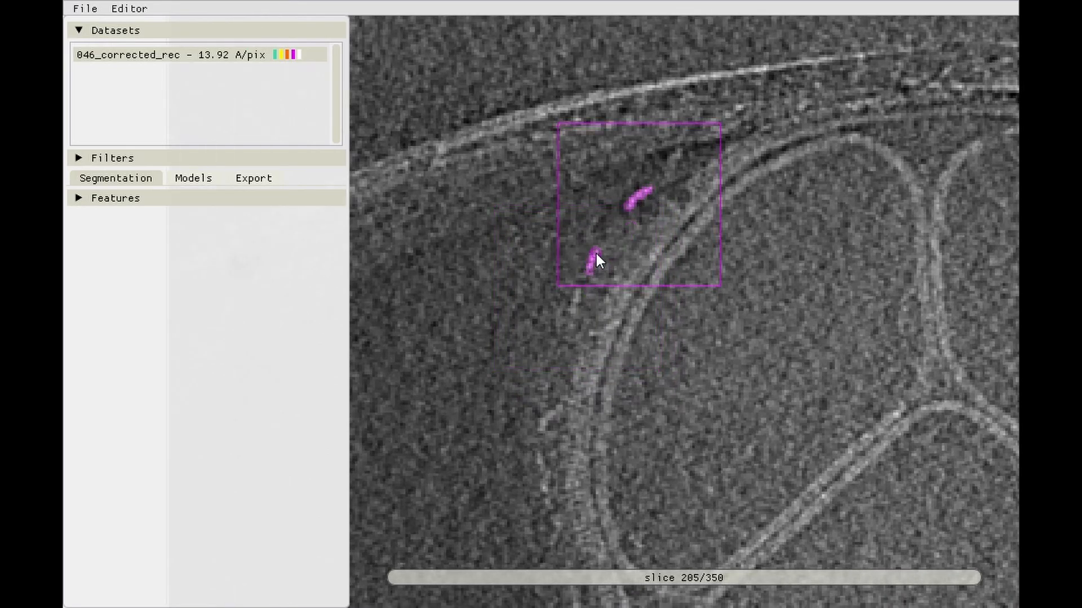
{"action": "left_click_drag", "start_coordinate": [572, 305], "coordinate": [578, 289]}
{"action": "left_click", "coordinate": [591, 261], "text": "shift"}
{"action": "left_click", "coordinate": [577, 300], "text": "shift"}
- Paint the curved platform and the two short ones beside the vesicle's left membrane, and cover them with two boxes
{"action": "left_click_drag", "start_coordinate": [566, 463], "coordinate": [569, 373]}
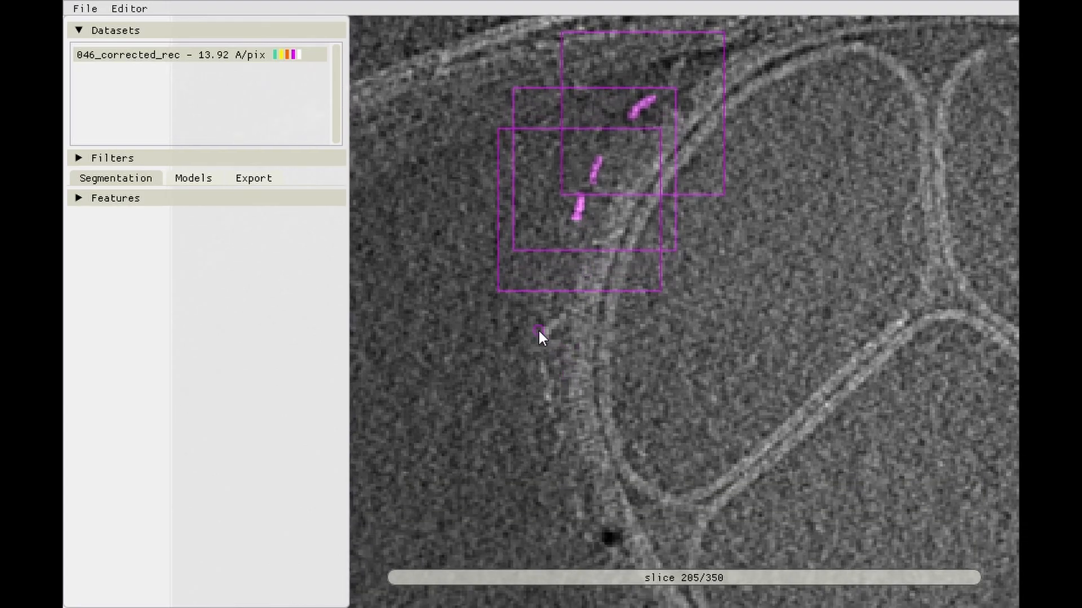
{"action": "left_click", "coordinate": [551, 327], "text": "shift"}
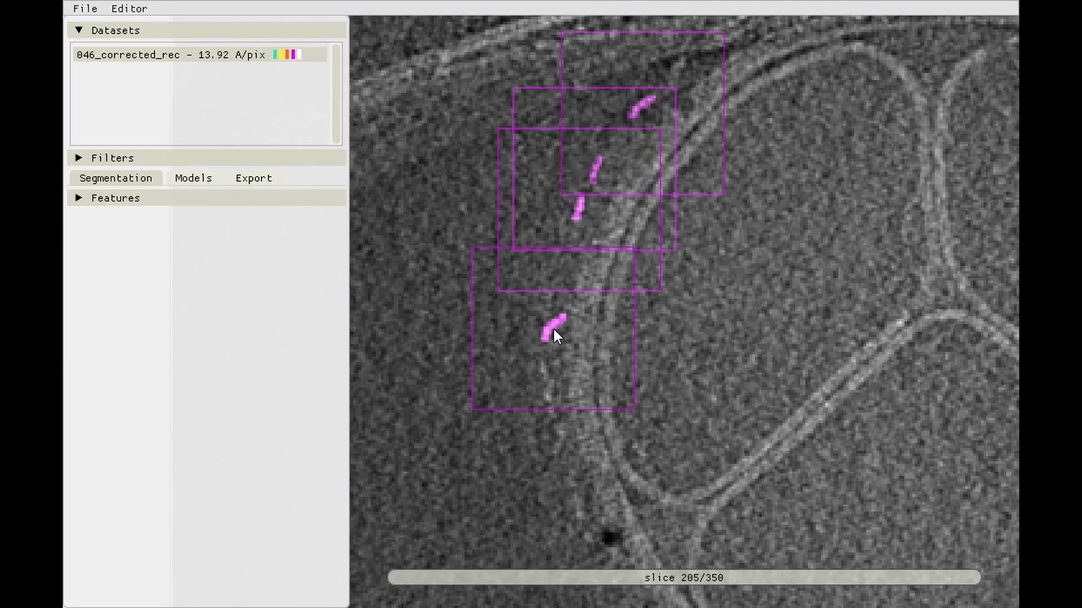
{"action": "left_click_drag", "start_coordinate": [549, 393], "coordinate": [549, 388]}
{"action": "left_click", "coordinate": [548, 385], "text": "shift"}
- Compare neighbouring slices, then paint the antibody platforms at the vesicle's lower-left membrane on slice 205 and place a box over them
{"action": "left_click_drag", "start_coordinate": [612, 373], "coordinate": [601, 360]}
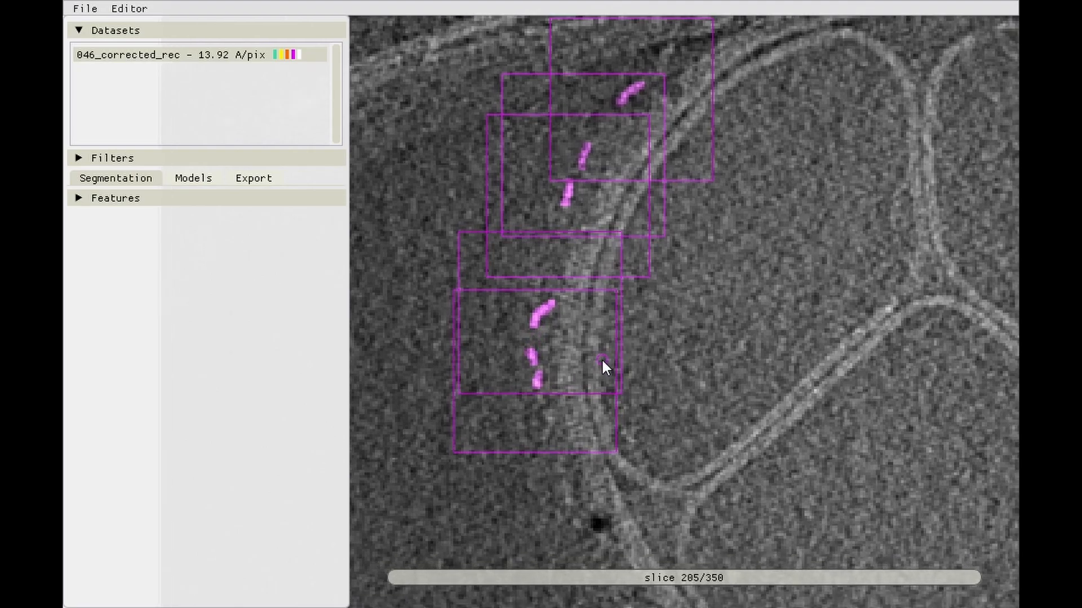
{"action": "scroll", "coordinate": [625, 360], "scroll_direction": "down", "scroll_amount": 3}
{"action": "left_click", "coordinate": [633, 372], "text": "shift"}
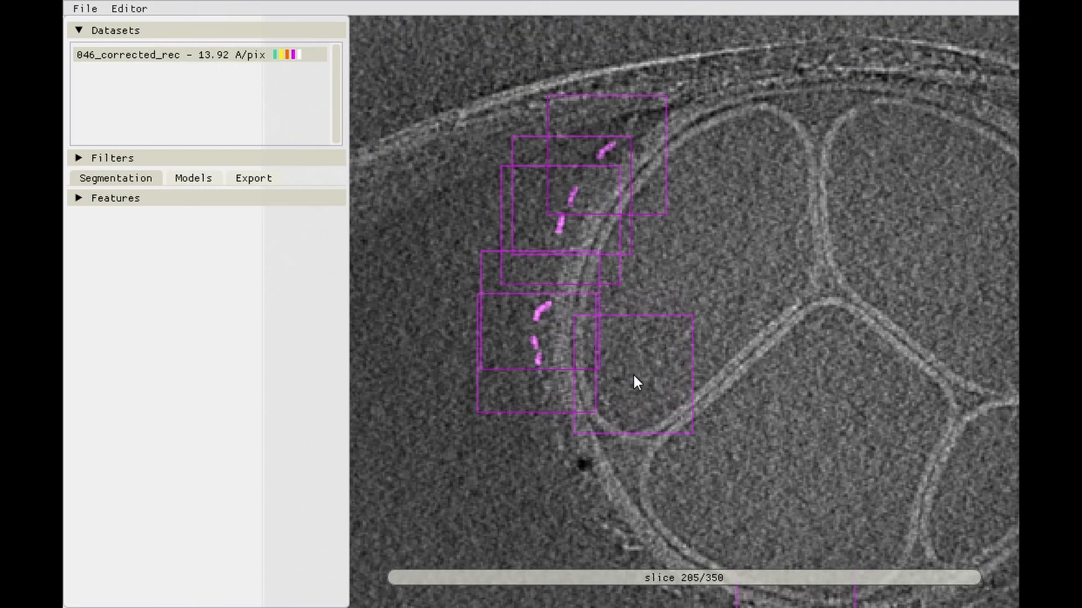
{"action": "mouse_move", "coordinate": [649, 420]}
{"action": "left_mouse_down"}
{"action": "mouse_move", "coordinate": [624, 382]}
{"action": "mouse_move", "coordinate": [565, 337]}
{"action": "mouse_move", "coordinate": [577, 256]}
{"action": "left_mouse_up"}
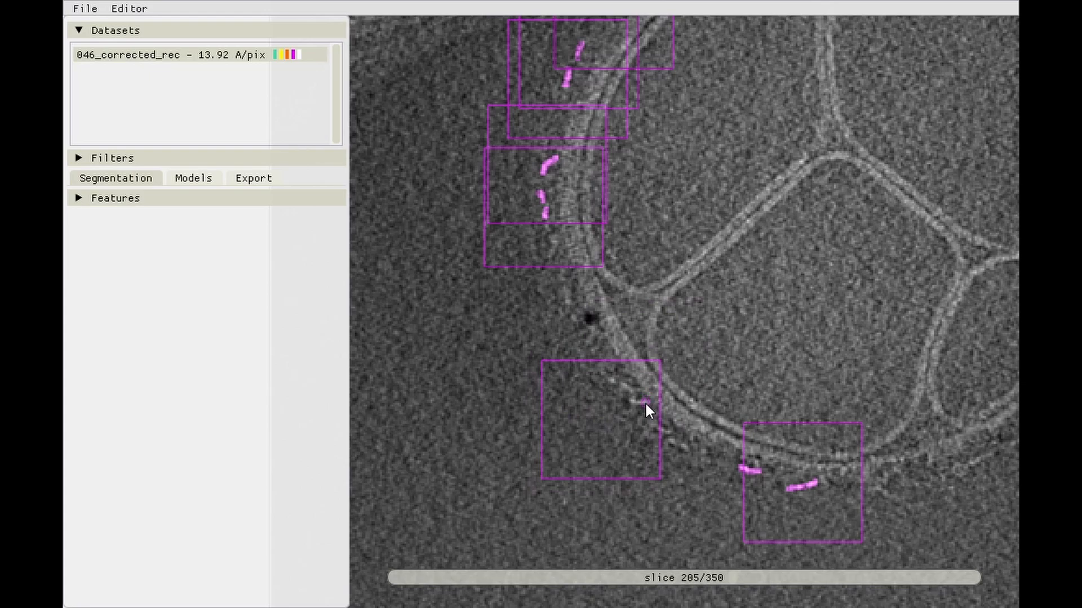
{"action": "left_click_drag", "start_coordinate": [644, 401], "coordinate": [631, 383]}
{"action": "scroll", "coordinate": [637, 383], "scroll_direction": "up", "scroll_amount": 6}
{"action": "scroll", "coordinate": [652, 402], "scroll_direction": "up", "scroll_amount": 3}
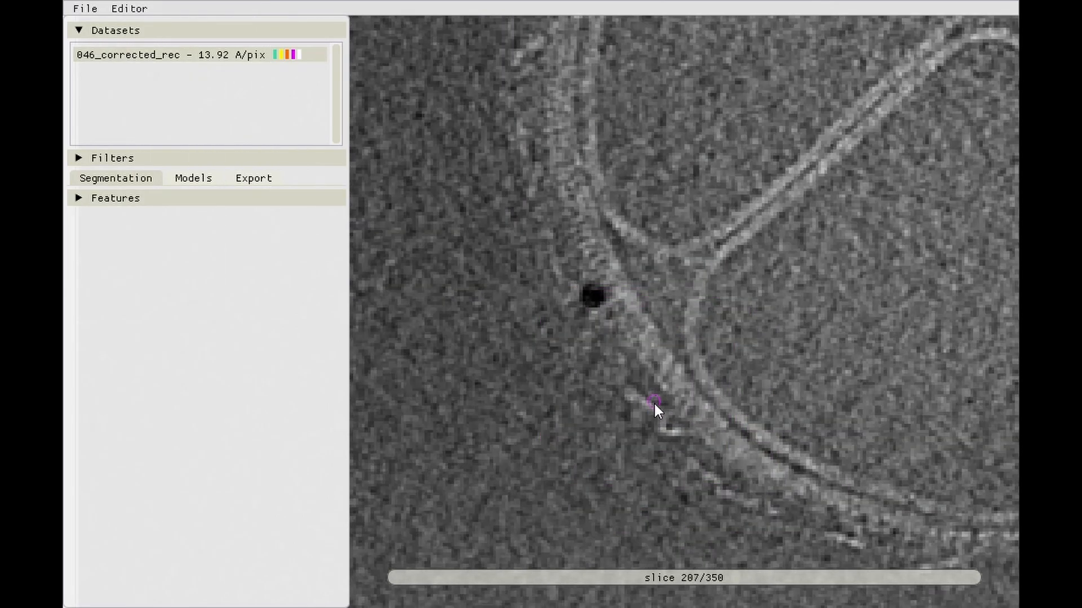
{"action": "scroll", "coordinate": [650, 410], "scroll_direction": "down", "scroll_amount": 4}
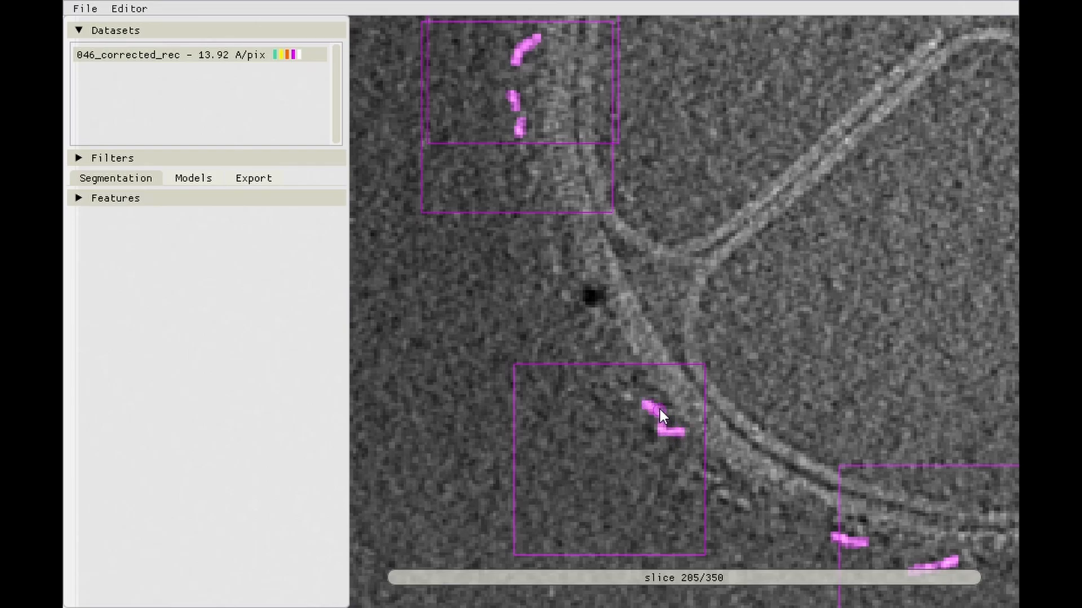
- Place additional overlapping boxes around the painted platforms along the vesicle's lower and left membrane
{"action": "left_click_drag", "start_coordinate": [664, 413], "coordinate": [649, 381]}
{"action": "scroll", "coordinate": [649, 380], "scroll_direction": "down", "scroll_amount": 4}
{"action": "scroll", "coordinate": [626, 344], "scroll_direction": "up", "scroll_amount": 1}
{"action": "left_click_drag", "start_coordinate": [621, 338], "coordinate": [580, 312]}
{"action": "scroll", "coordinate": [580, 312], "scroll_direction": "down", "scroll_amount": 1}
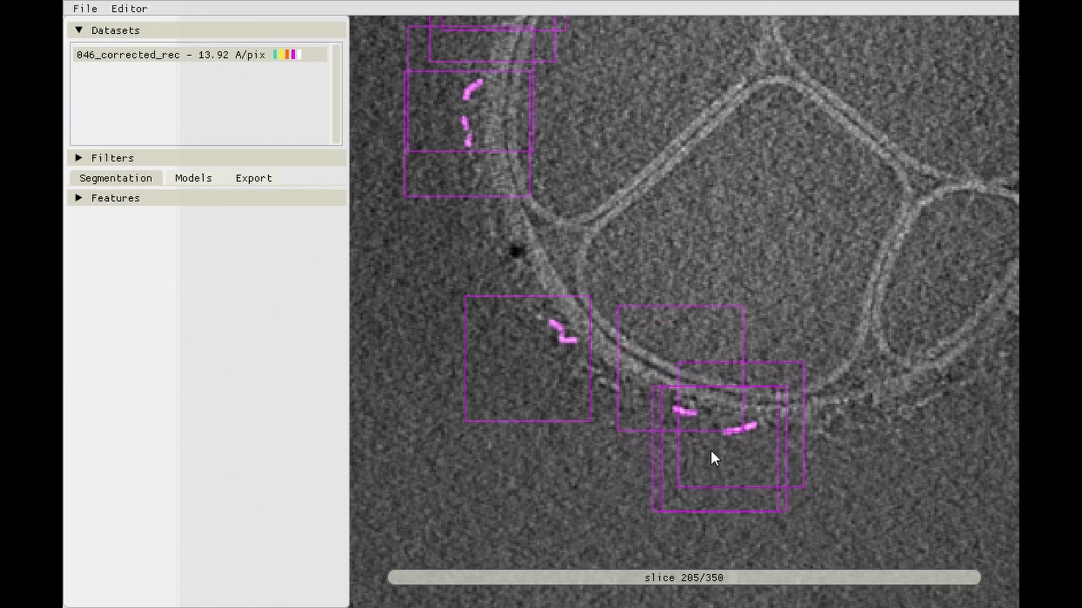
{"action": "left_click_drag", "start_coordinate": [553, 177], "coordinate": [552, 349]}
{"action": "left_click", "coordinate": [539, 355], "text": "shift"}
{"action": "left_click", "coordinate": [487, 295], "text": "shift"}
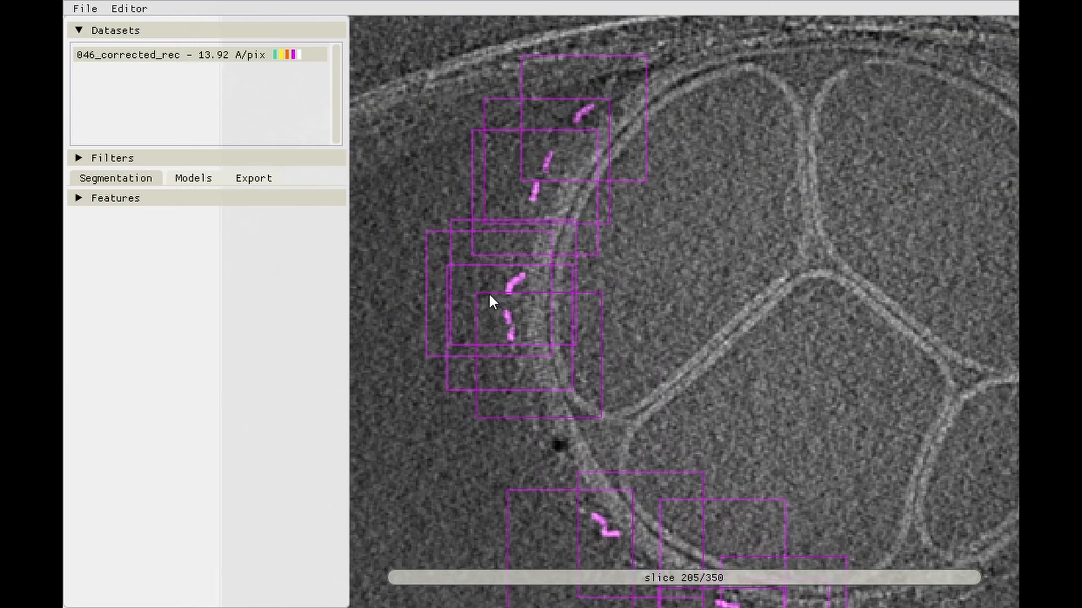
{"action": "left_click", "coordinate": [499, 185], "text": "shift"}
{"action": "left_click", "coordinate": [613, 141], "text": "shift"}
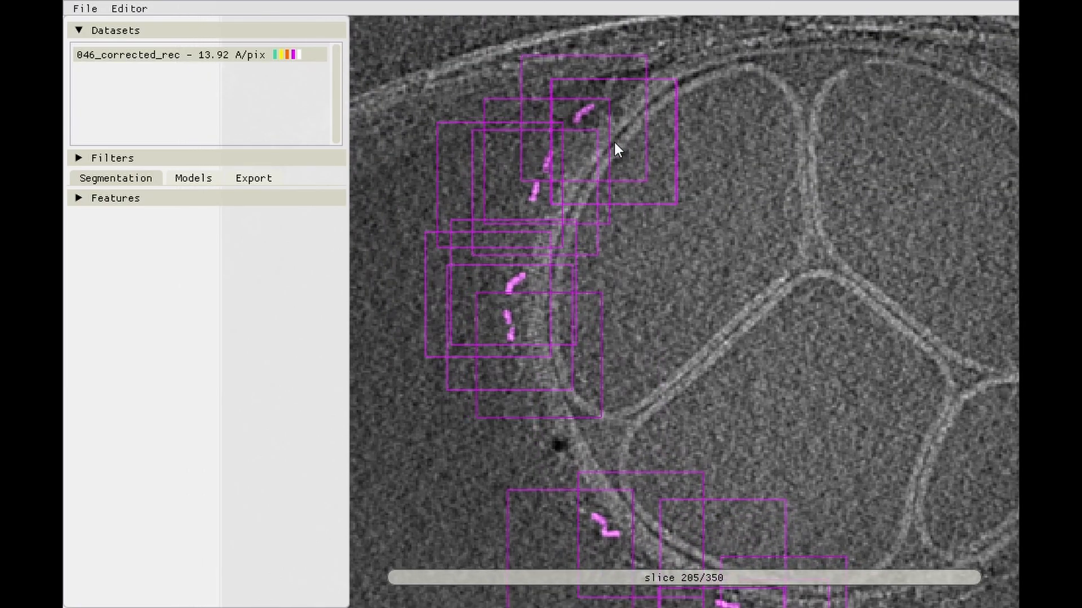
- Open the list of active slices and boxes for the Antibody_platforms feature
{"action": "left_click", "coordinate": [92, 203]}
{"action": "left_click_drag", "start_coordinate": [346, 332], "coordinate": [345, 418]}
{"action": "left_click", "coordinate": [319, 471]}
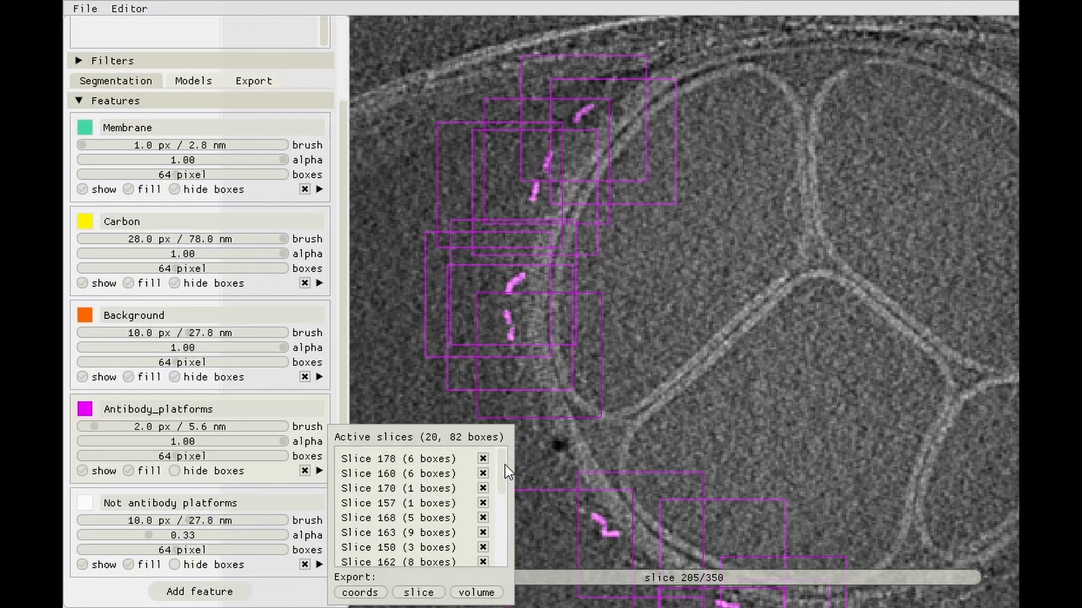
- Jump to slice 163 from the Antibody_platforms active slices and inspect its painted platforms and boxes around the vesicle
{"action": "mouse_move", "coordinate": [504, 464]}
{"action": "left_mouse_down"}
{"action": "mouse_move", "coordinate": [501, 557]}
{"action": "mouse_move", "coordinate": [502, 445]}
{"action": "left_mouse_up"}
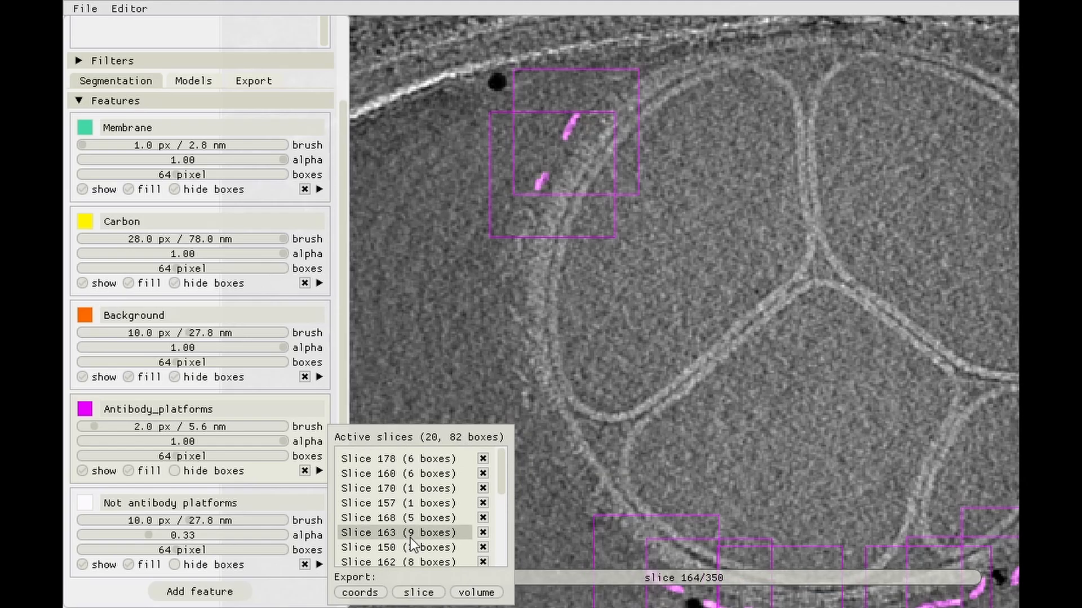
{"action": "left_click", "coordinate": [410, 534]}
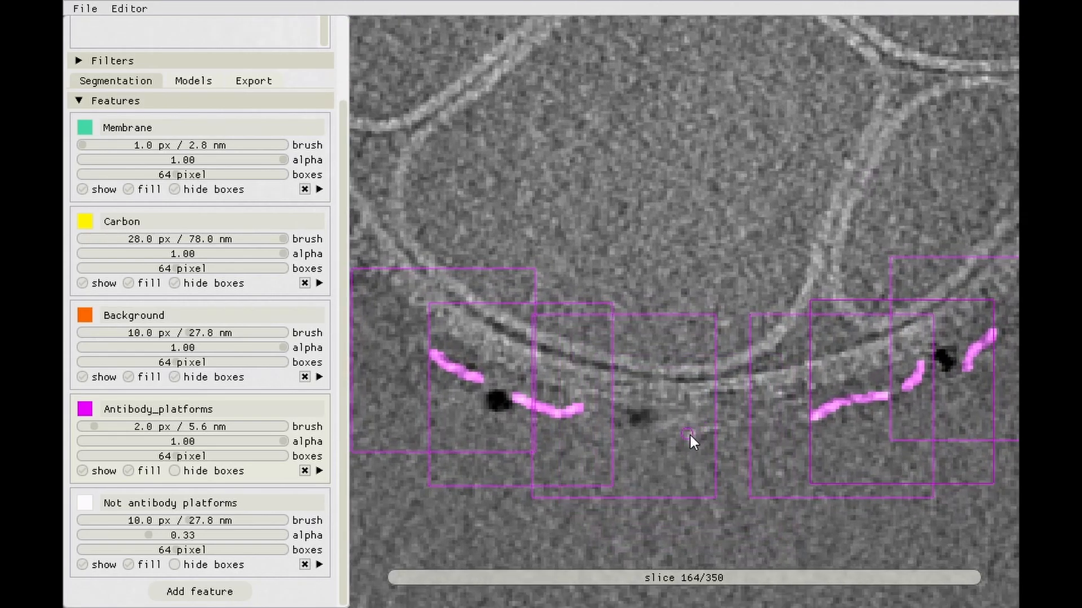
{"action": "left_click_drag", "start_coordinate": [691, 435], "coordinate": [815, 441]}
{"action": "scroll", "coordinate": [640, 283], "scroll_direction": "down", "scroll_amount": 5}
{"action": "left_click_drag", "start_coordinate": [448, 214], "coordinate": [566, 338]}
{"action": "scroll", "coordinate": [566, 338], "scroll_direction": "down", "scroll_amount": 2}
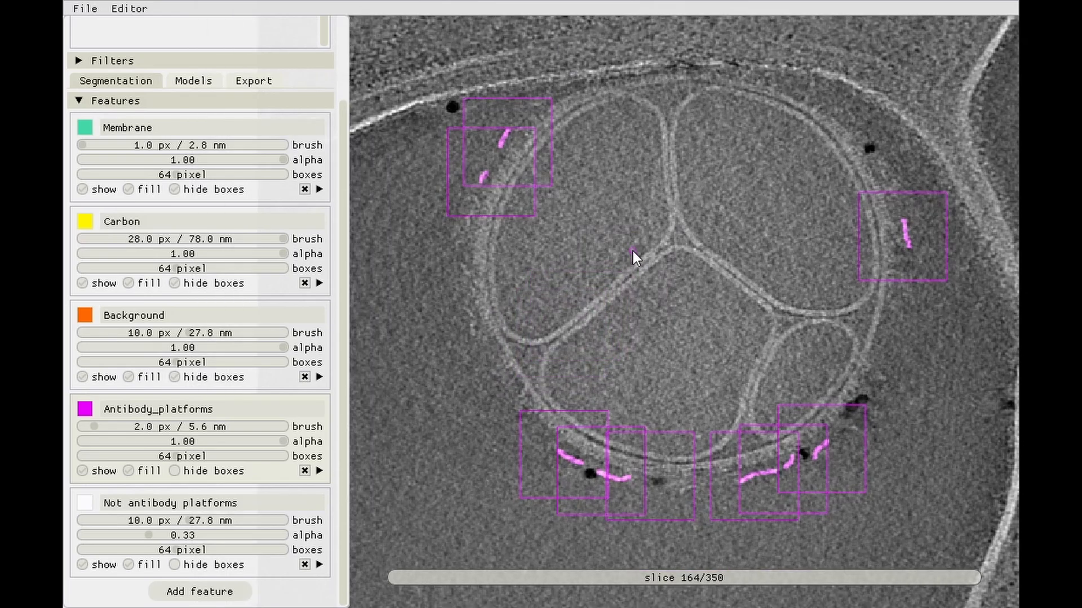
{"action": "left_click_drag", "start_coordinate": [633, 251], "coordinate": [598, 279]}
- Open the Membrane feature's annotated slice 175 and view its annotations and boxes across the whole slice
{"action": "left_click", "coordinate": [308, 153]}
{"action": "left_click", "coordinate": [308, 172]}
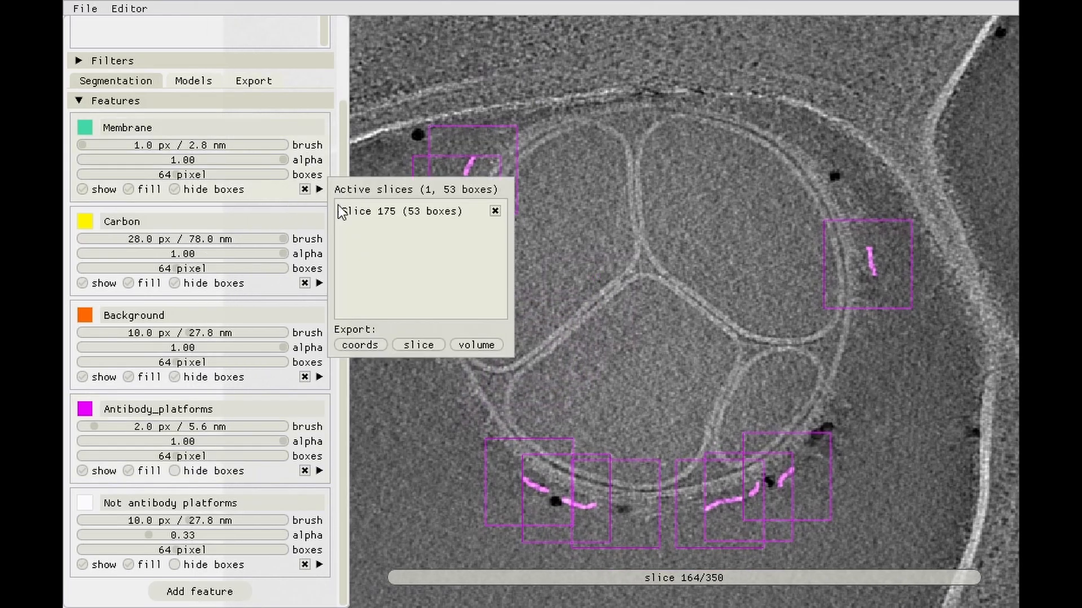
{"action": "left_click", "coordinate": [375, 210]}
{"action": "scroll", "coordinate": [653, 143], "scroll_direction": "down", "scroll_amount": 2}
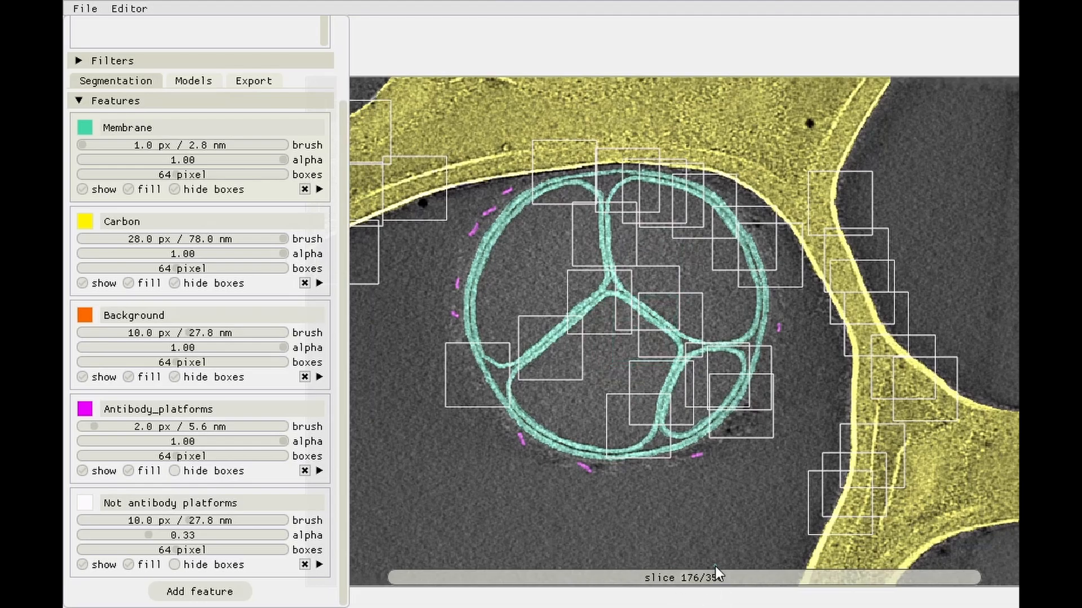
{"action": "left_click_drag", "start_coordinate": [663, 335], "coordinate": [667, 306]}
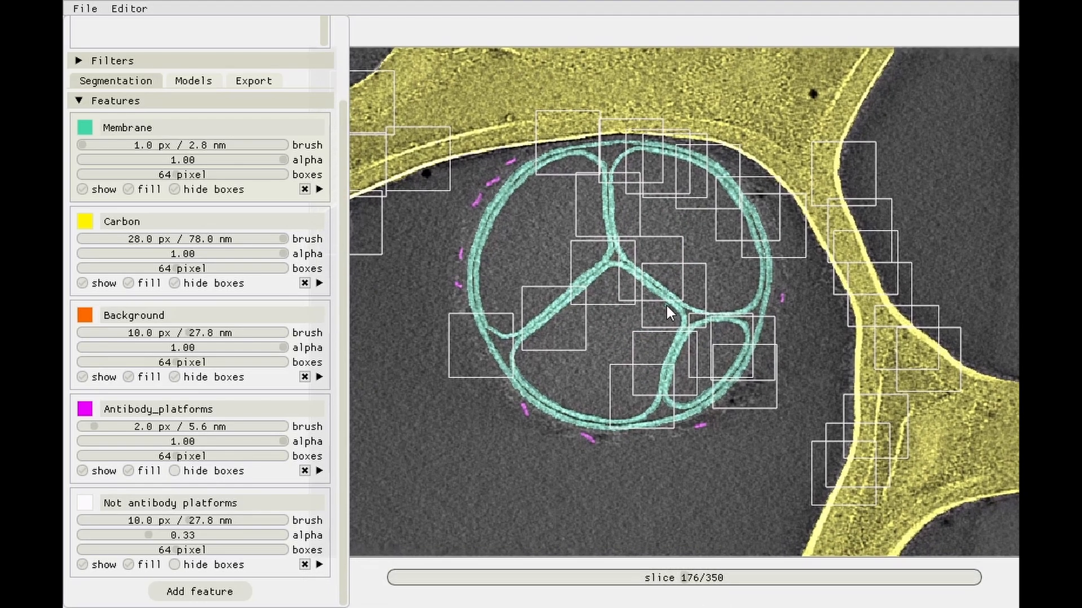
{"action": "scroll", "coordinate": [667, 306], "scroll_direction": "down", "scroll_amount": 1}
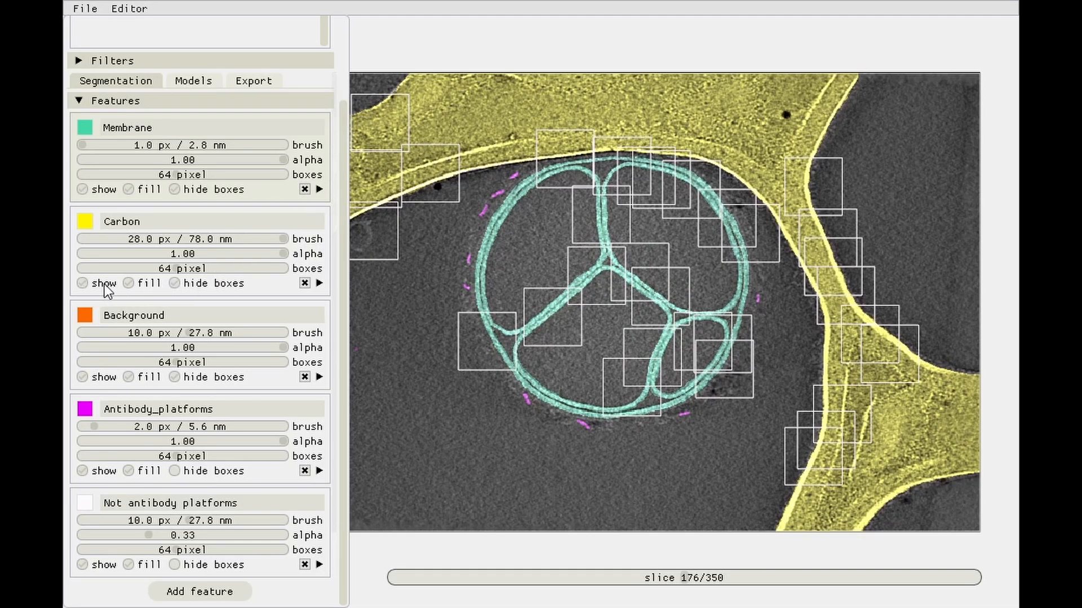
- Hide the Carbon, Background, Antibody_platforms and Not antibody platforms features, leaving only Membrane shown
{"action": "left_click", "coordinate": [96, 472]}
{"action": "left_click", "coordinate": [85, 565]}
{"action": "left_click", "coordinate": [83, 284]}
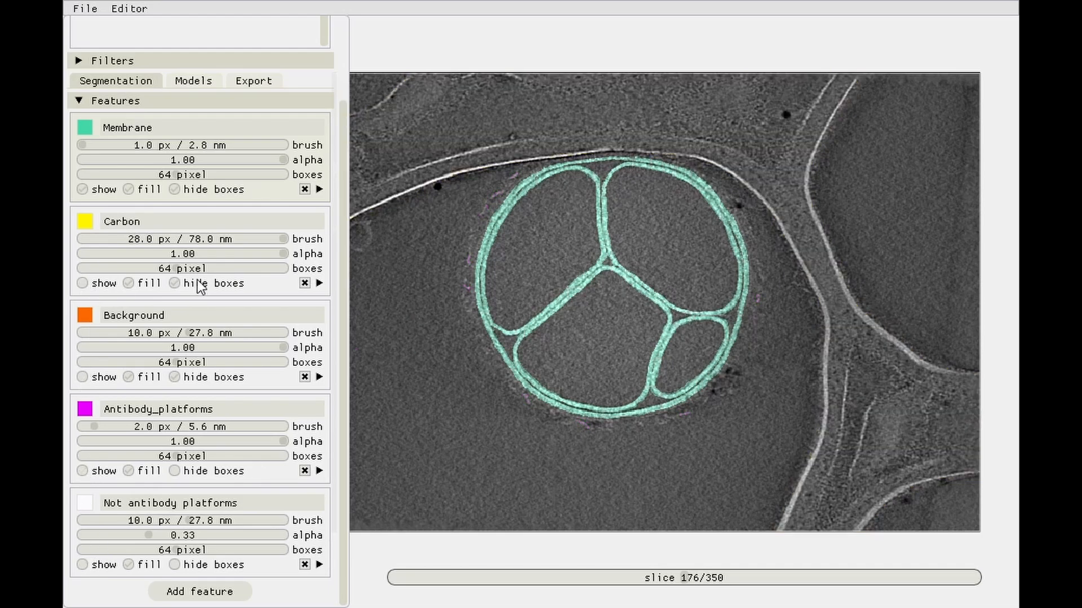
{"action": "left_click_drag", "start_coordinate": [526, 262], "coordinate": [537, 247]}
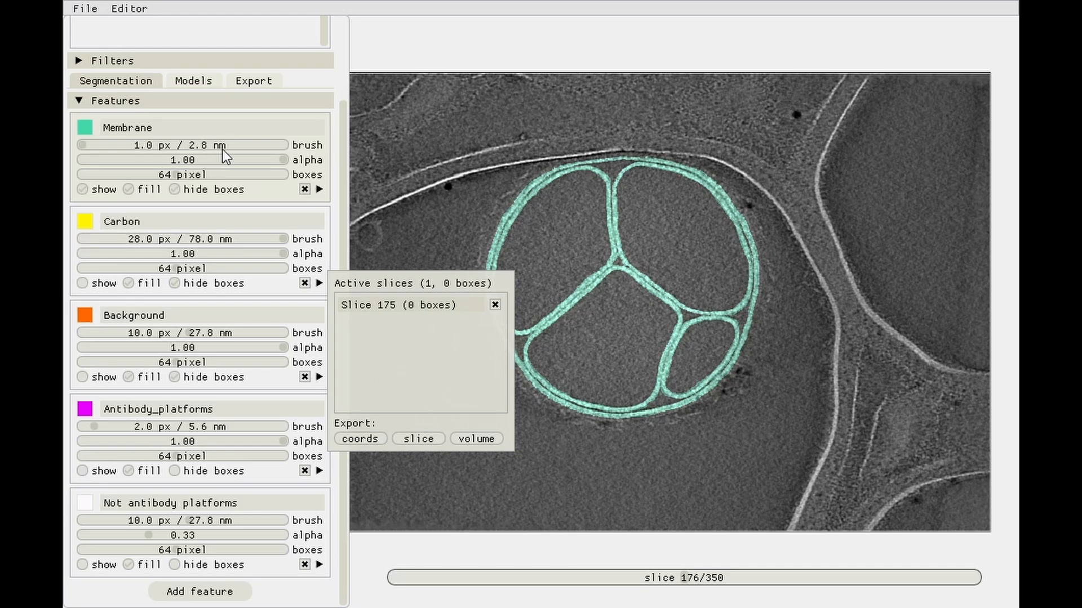
{"action": "left_click", "coordinate": [191, 165]}
{"action": "left_click_drag", "start_coordinate": [223, 160], "coordinate": [573, 166]}
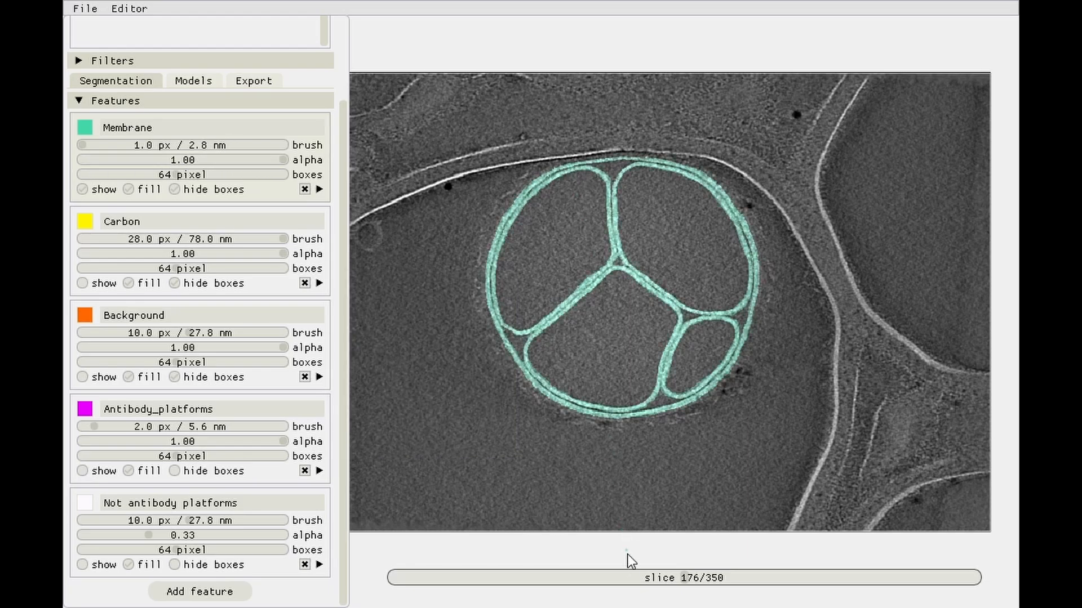
- Browse other slices for membrane annotations, such as 136 and 161, and return to the annotated Membrane slice 175
{"action": "left_click_drag", "start_coordinate": [616, 580], "coordinate": [620, 584]}
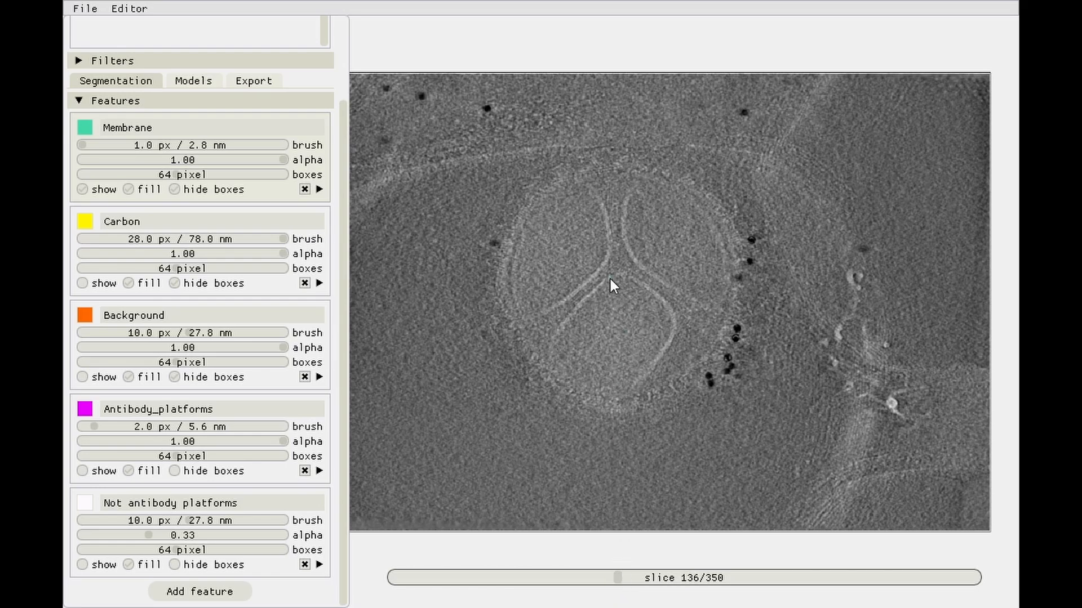
{"action": "left_click", "coordinate": [319, 189]}
{"action": "left_click", "coordinate": [465, 144]}
{"action": "left_click", "coordinate": [656, 578]}
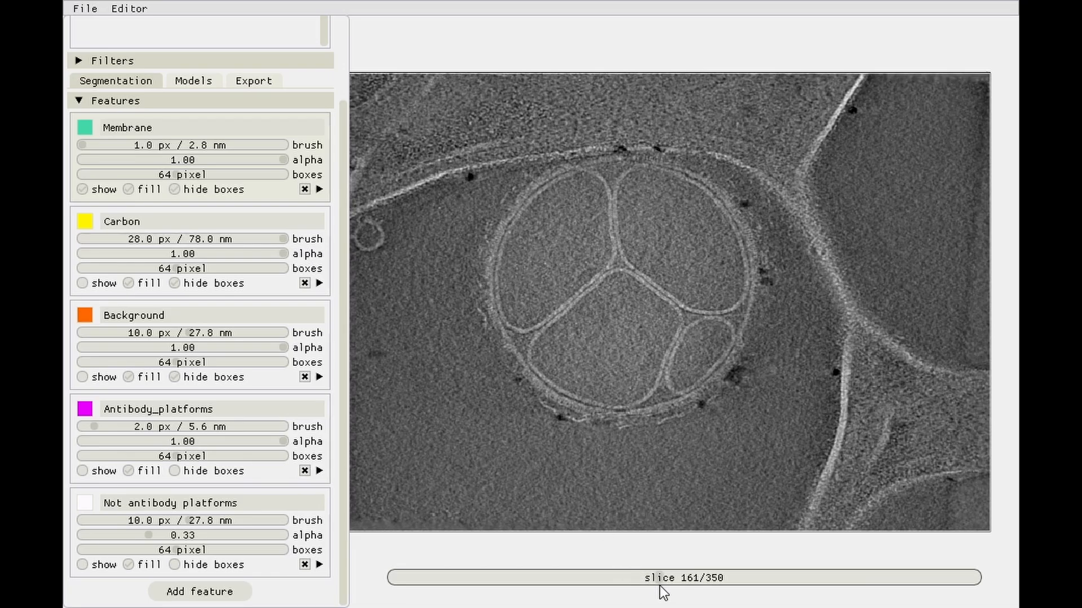
{"action": "left_click", "coordinate": [319, 189]}
{"action": "left_click", "coordinate": [359, 211]}
{"action": "left_click", "coordinate": [618, 248]}
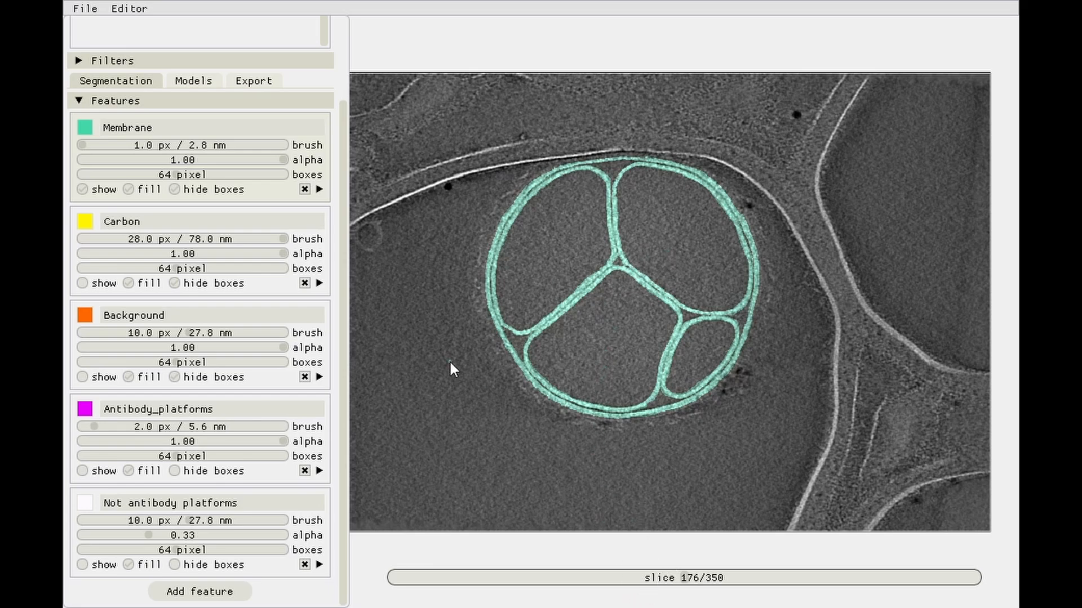
- Go to slice 214, set the Membrane brush to 3 px, and paint the inner membrane along the vesicle's left side
{"action": "left_click_drag", "start_coordinate": [684, 581], "coordinate": [752, 599]}
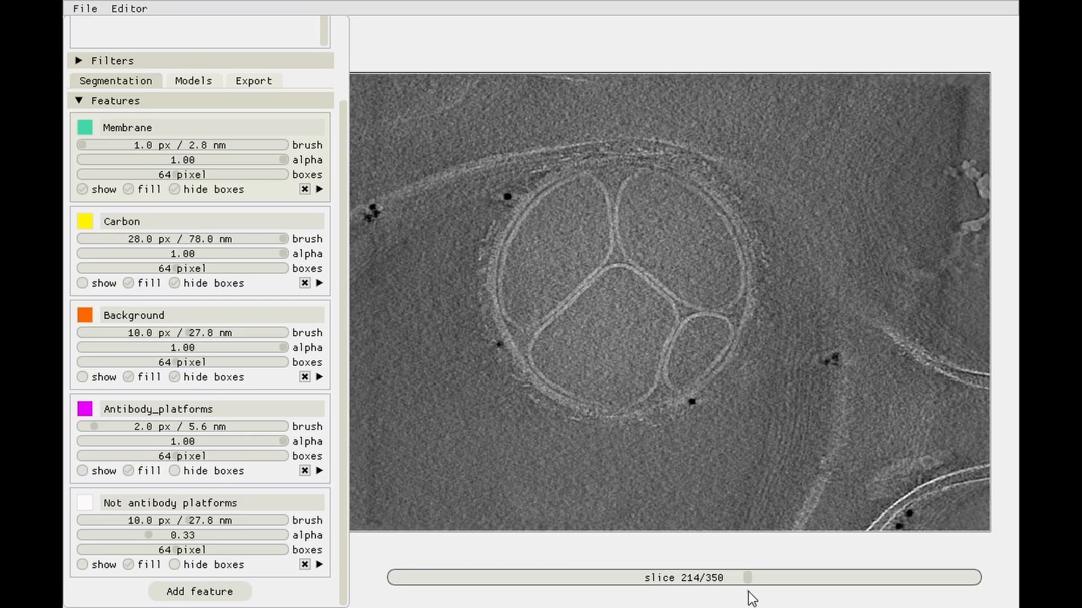
{"action": "scroll", "coordinate": [524, 312], "scroll_direction": "up", "scroll_amount": 5}
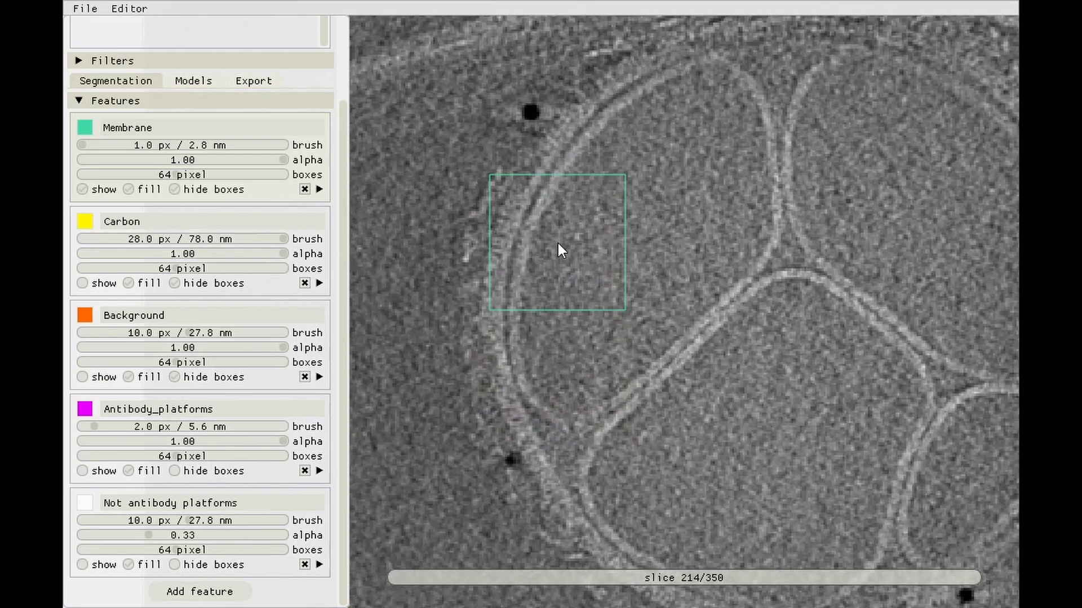
{"action": "scroll", "coordinate": [555, 237], "scroll_direction": "up", "scroll_amount": 1}
{"action": "scroll", "coordinate": [536, 201], "scroll_direction": "up", "scroll_amount": 2}
{"action": "left_click_drag", "start_coordinate": [602, 90], "coordinate": [604, 184]}
{"action": "scroll", "coordinate": [646, 152], "scroll_direction": "up", "scroll_amount": 1}
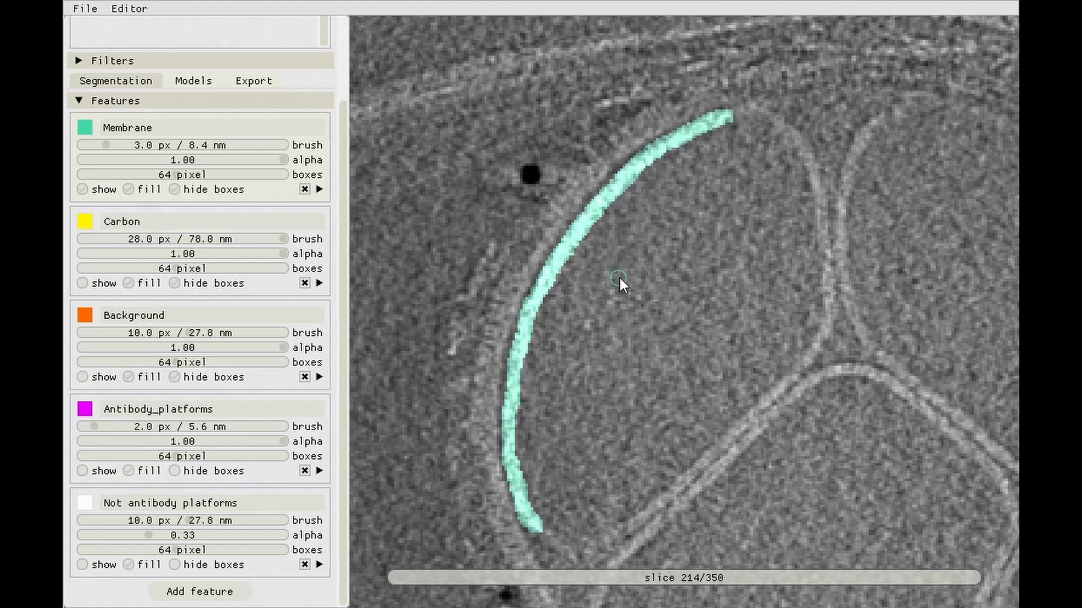
- Paint a first short stretch of the outer membrane beside the painted inner membrane at the vesicle's upper left
{"action": "left_click_drag", "start_coordinate": [620, 233], "coordinate": [649, 188]}
{"action": "left_click_drag", "start_coordinate": [603, 231], "coordinate": [621, 186]}
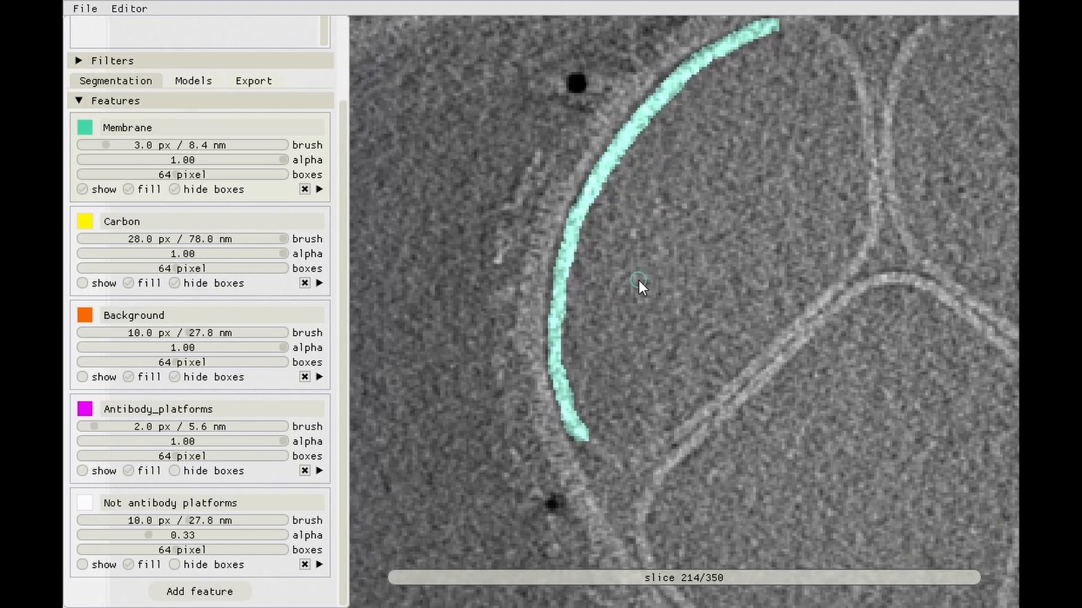
{"action": "left_click_drag", "start_coordinate": [638, 280], "coordinate": [632, 262]}
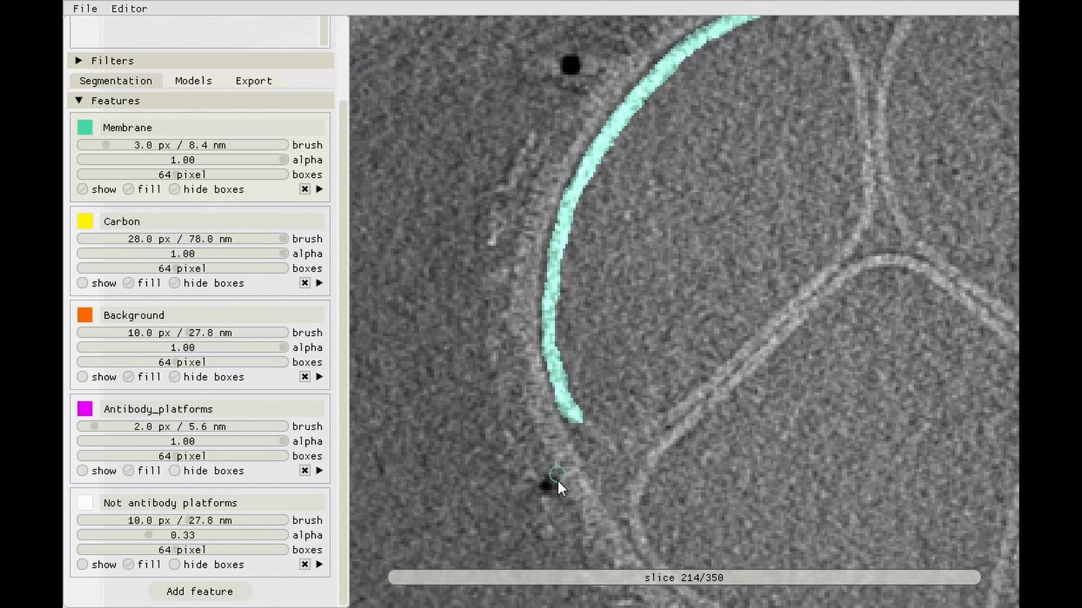
{"action": "left_click_drag", "start_coordinate": [527, 336], "coordinate": [521, 294]}
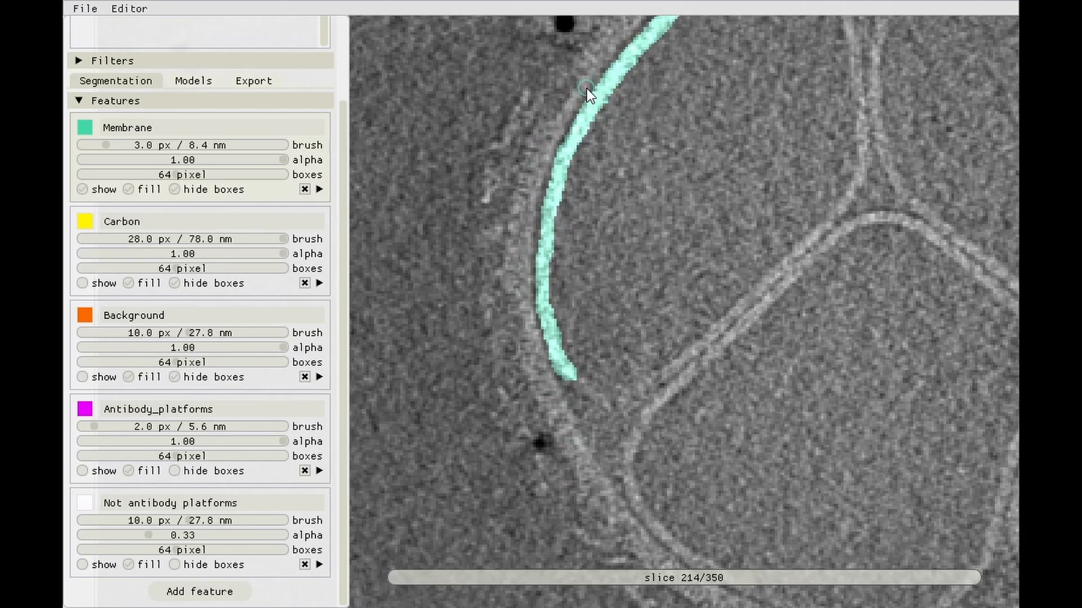
{"action": "mouse_move", "coordinate": [562, 136]}
{"action": "left_mouse_down"}
{"action": "mouse_move", "coordinate": [561, 111]}
{"action": "mouse_move", "coordinate": [552, 178]}
{"action": "left_mouse_up"}
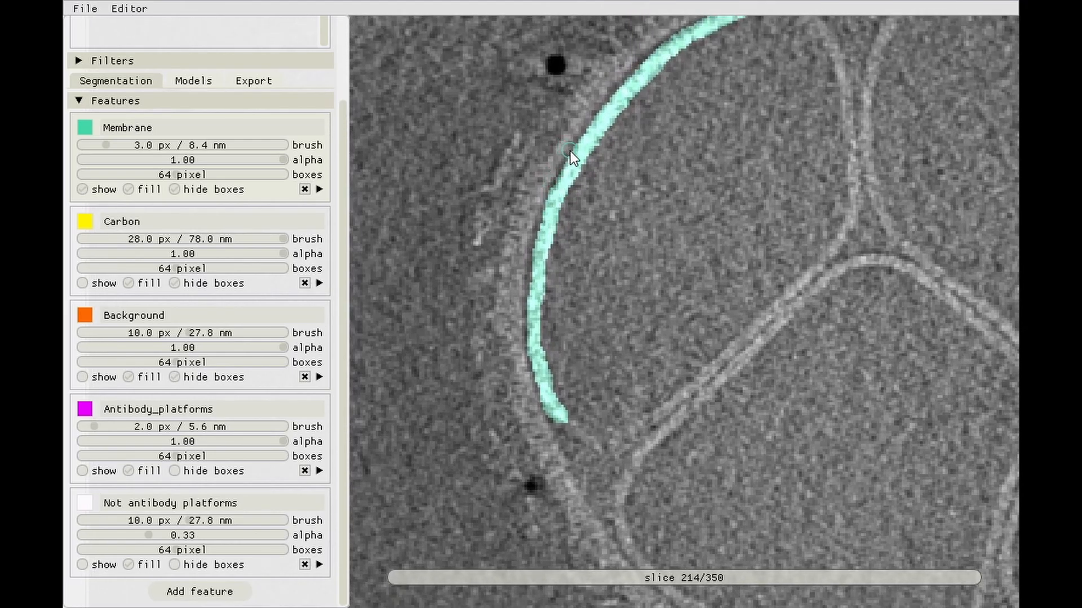
{"action": "left_click_drag", "start_coordinate": [570, 151], "coordinate": [564, 177]}
{"action": "scroll", "coordinate": [562, 174], "scroll_direction": "up", "scroll_amount": 2}
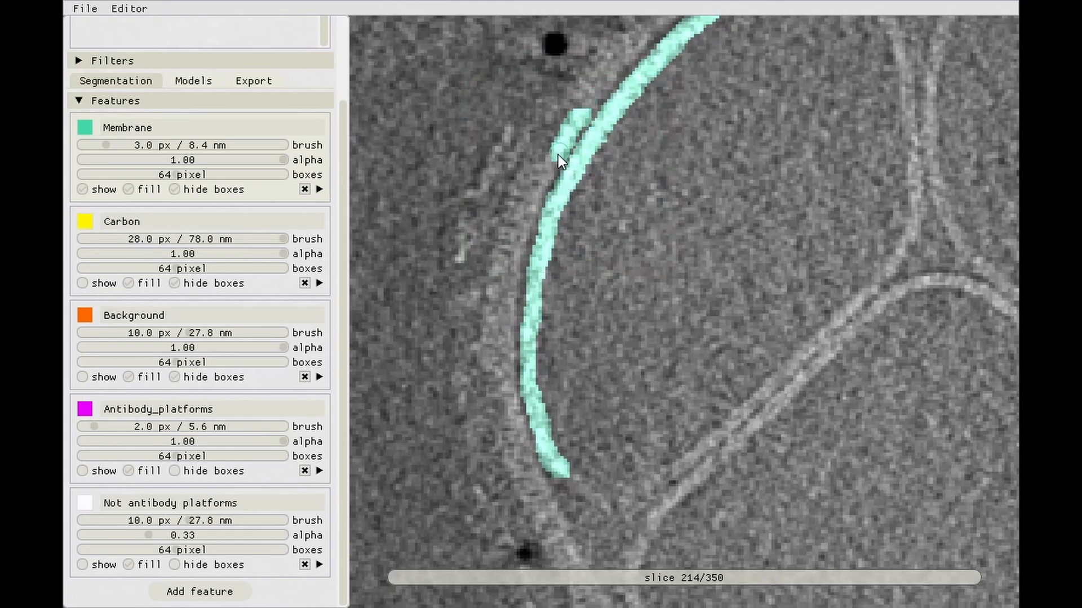
- Toggle the Membrane fill off and on to compare the painted strokes with the underlying membrane
{"action": "left_click", "coordinate": [129, 189]}
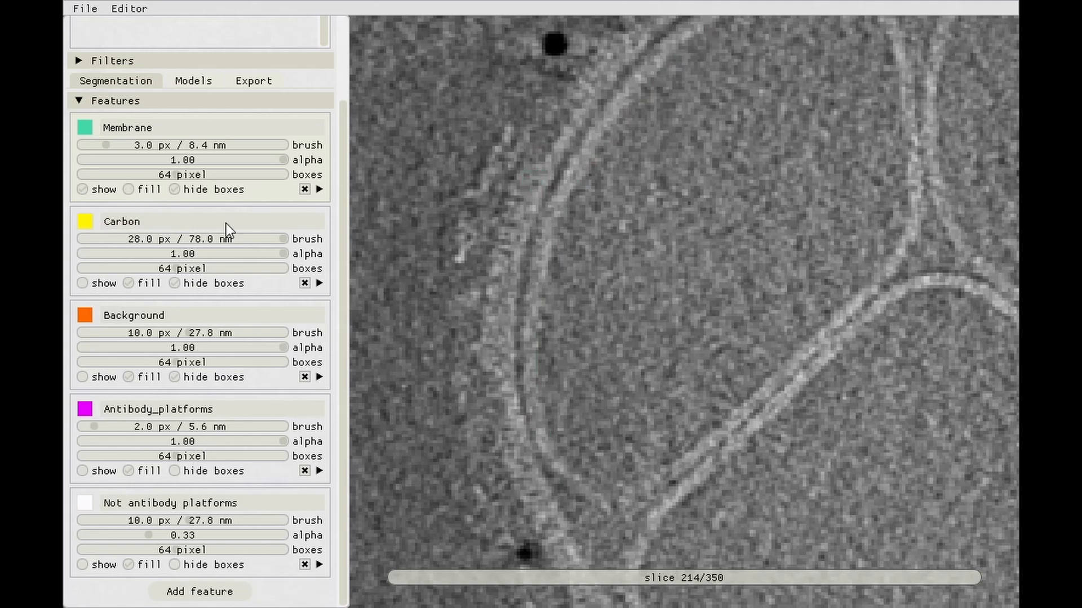
{"action": "left_click", "coordinate": [130, 190]}
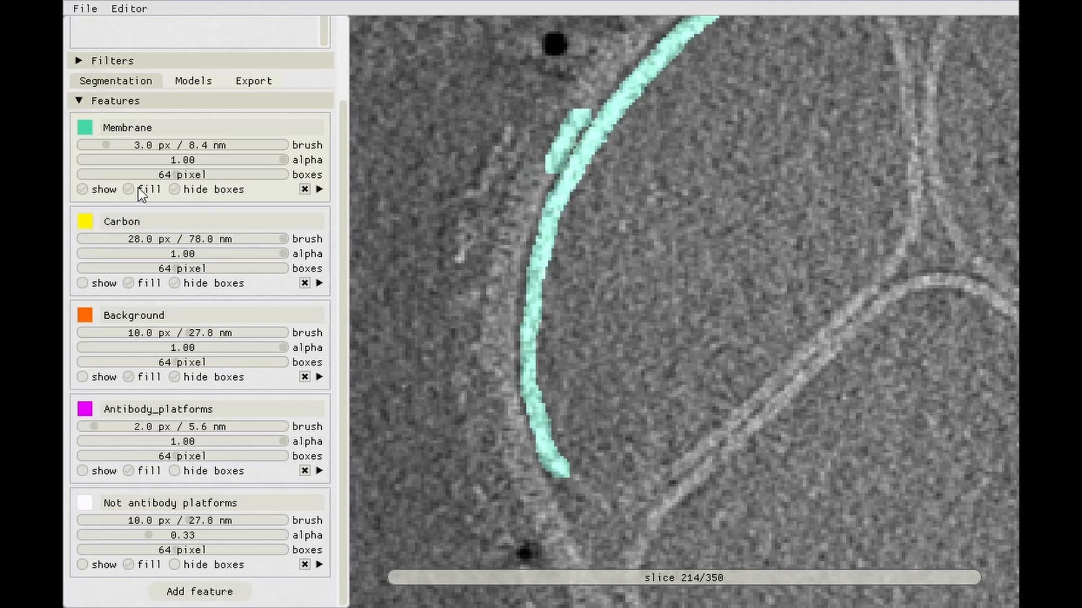
{"action": "left_click", "coordinate": [129, 189]}
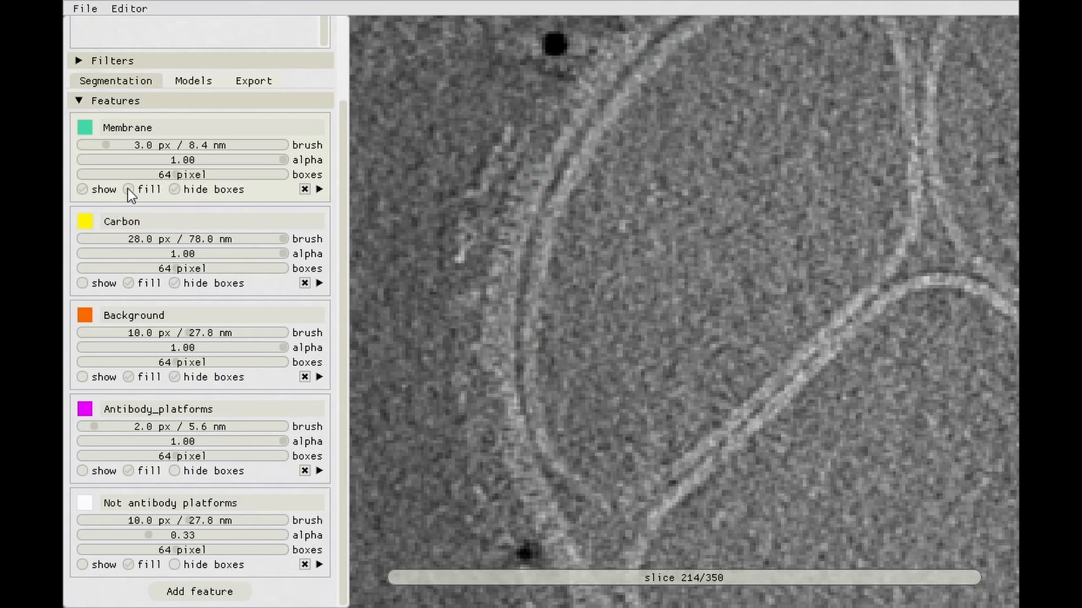
{"action": "left_click", "coordinate": [128, 189]}
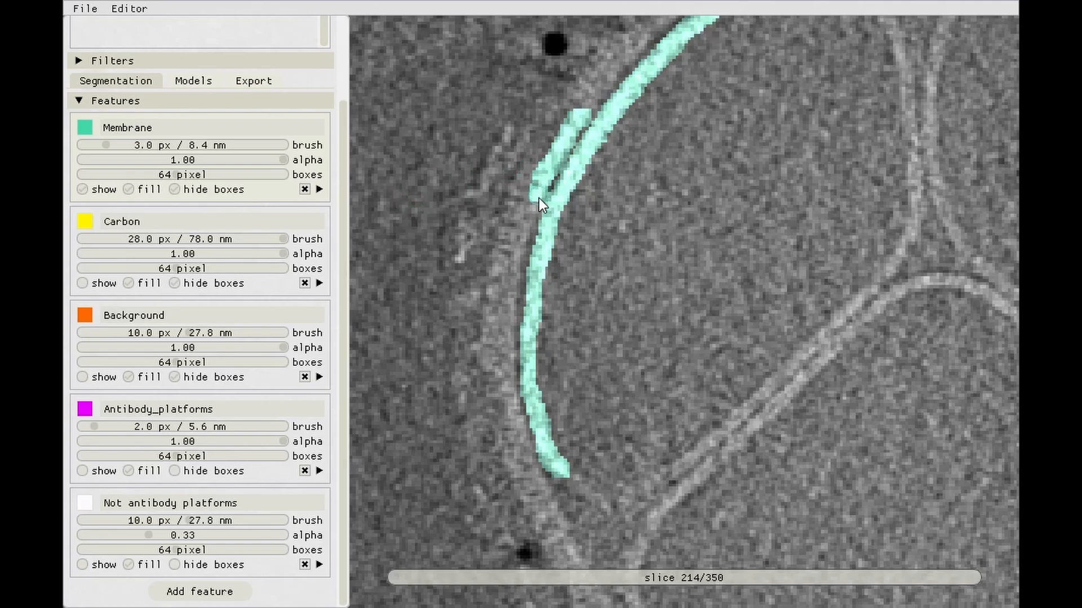
- Extend the painted outer membrane down the vesicle's left side, reducing the Membrane brush to 2 px
{"action": "left_click_drag", "start_coordinate": [518, 268], "coordinate": [518, 271]}
{"action": "scroll", "coordinate": [522, 281], "scroll_direction": "down", "scroll_amount": 2}
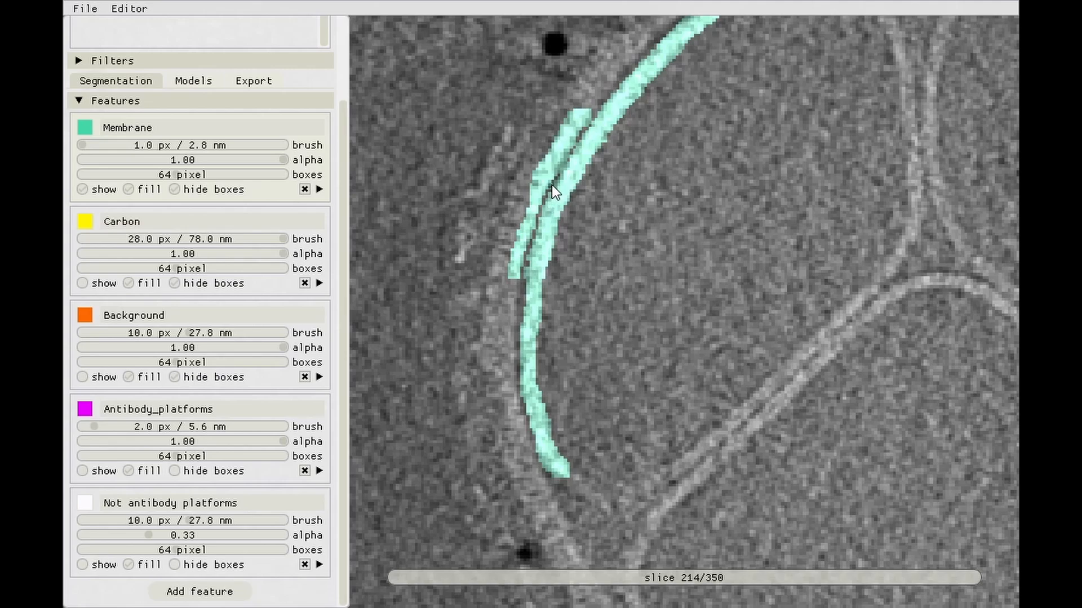
{"action": "scroll", "coordinate": [514, 281], "scroll_direction": "up", "scroll_amount": 1}
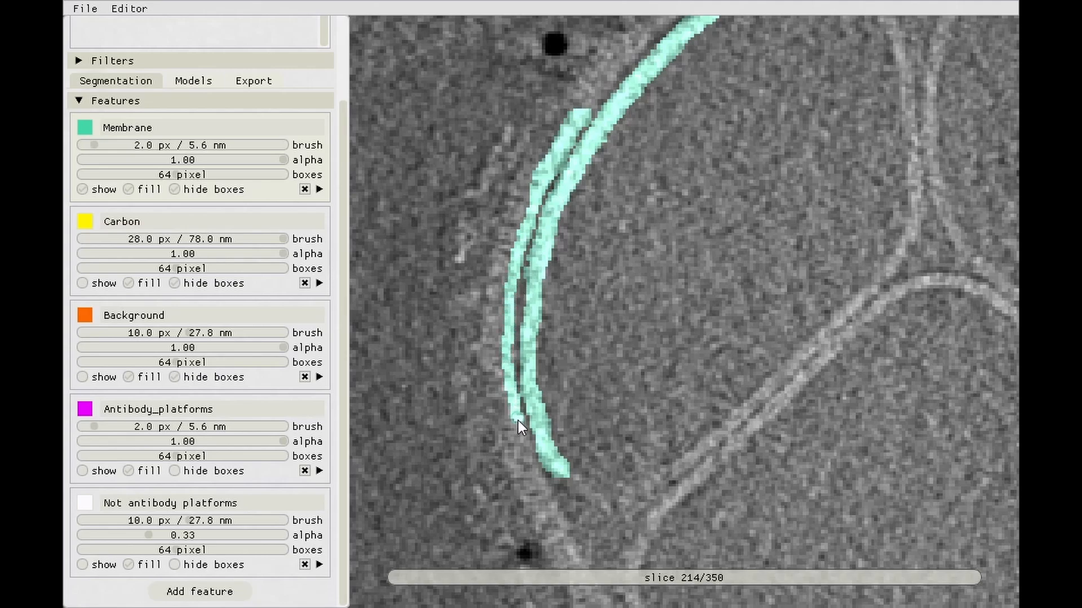
{"action": "scroll", "coordinate": [531, 439], "scroll_direction": "up", "scroll_amount": 3}
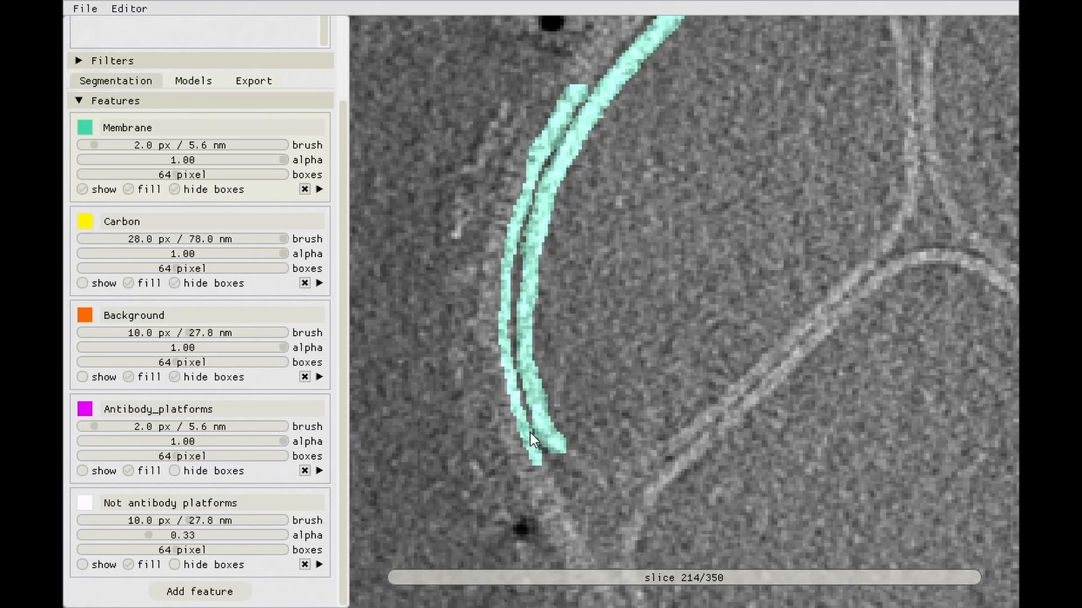
- Paint a wide trial patch beside the outer membrane with a 4 px brush, erase it, and restore the 2 px brush
{"action": "scroll", "coordinate": [506, 133], "scroll_direction": "up", "scroll_amount": 1}
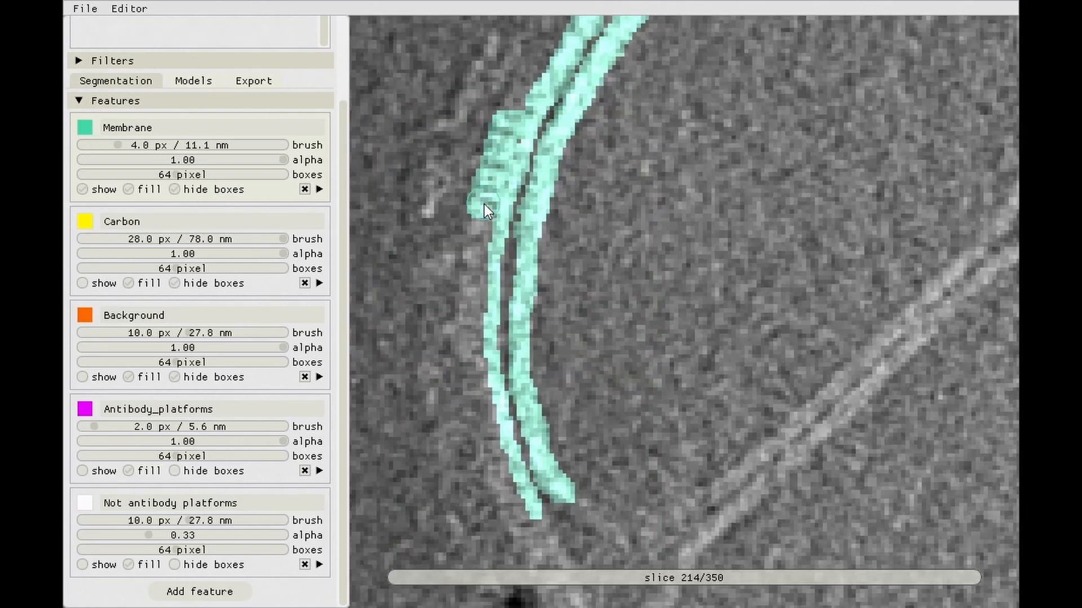
{"action": "scroll", "coordinate": [484, 203], "scroll_direction": "down", "scroll_amount": 2}
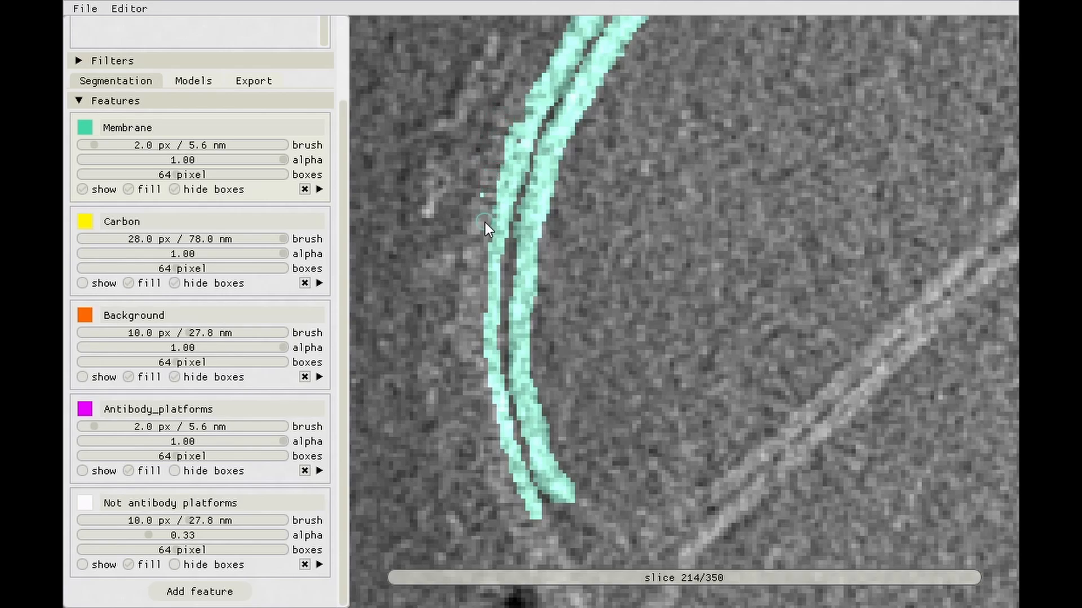
{"action": "scroll", "coordinate": [505, 125], "scroll_direction": "down", "scroll_amount": 3}
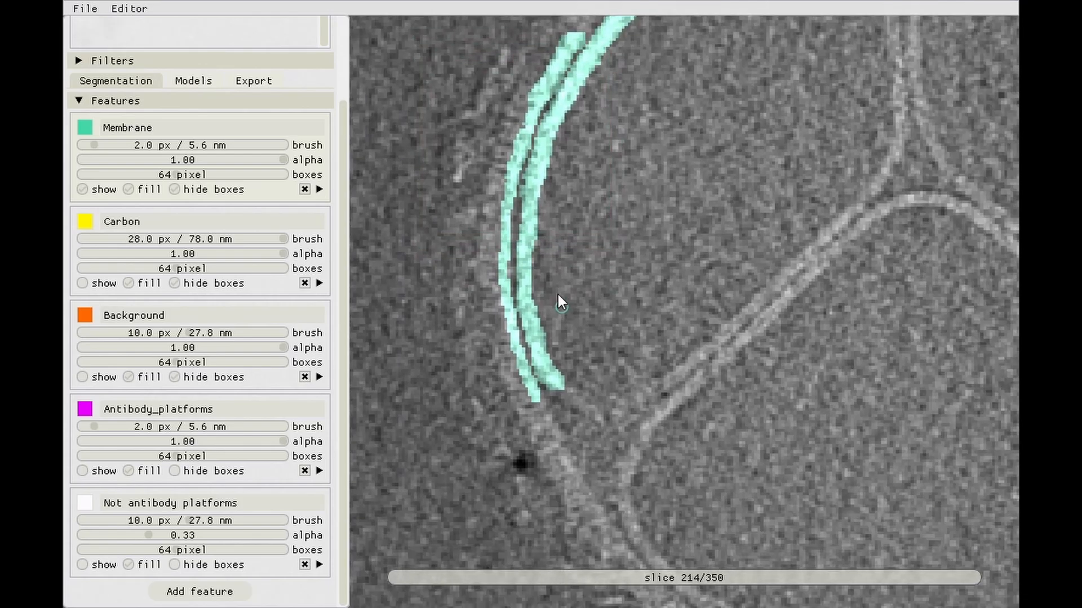
- Paint the remaining outer and internal membranes of the vesicle on slice 214 with the 2 px Membrane brush
{"action": "left_click_drag", "start_coordinate": [563, 304], "coordinate": [556, 230]}
{"action": "scroll", "coordinate": [537, 289], "scroll_direction": "down", "scroll_amount": 1}
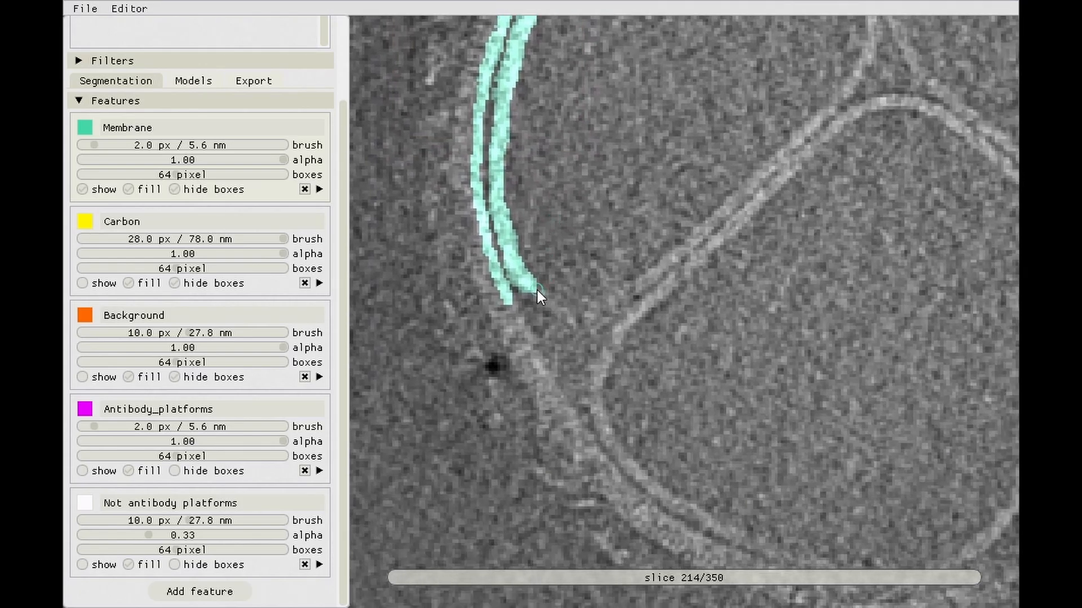
{"action": "scroll", "coordinate": [534, 290], "scroll_direction": "up", "scroll_amount": 1}
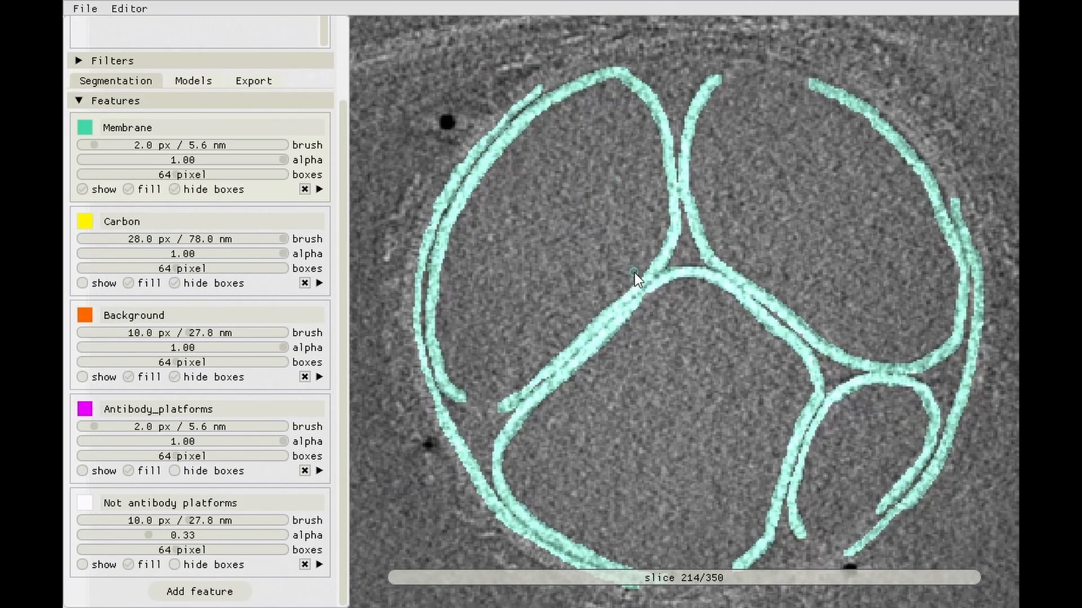
{"action": "scroll", "coordinate": [634, 273], "scroll_direction": "down", "scroll_amount": 3}
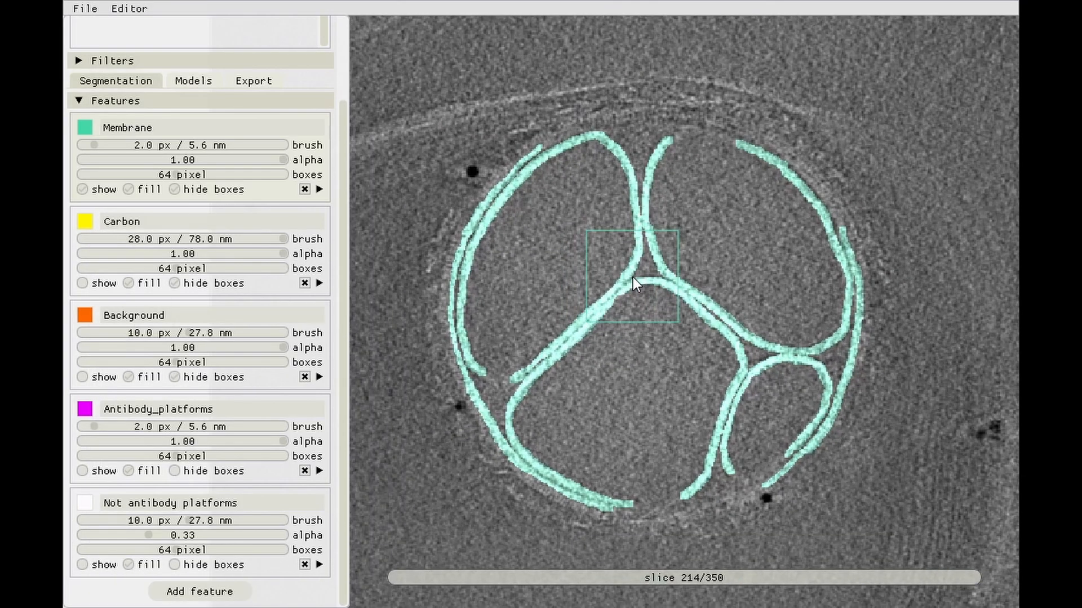
{"action": "left_click_drag", "start_coordinate": [620, 316], "coordinate": [597, 299]}
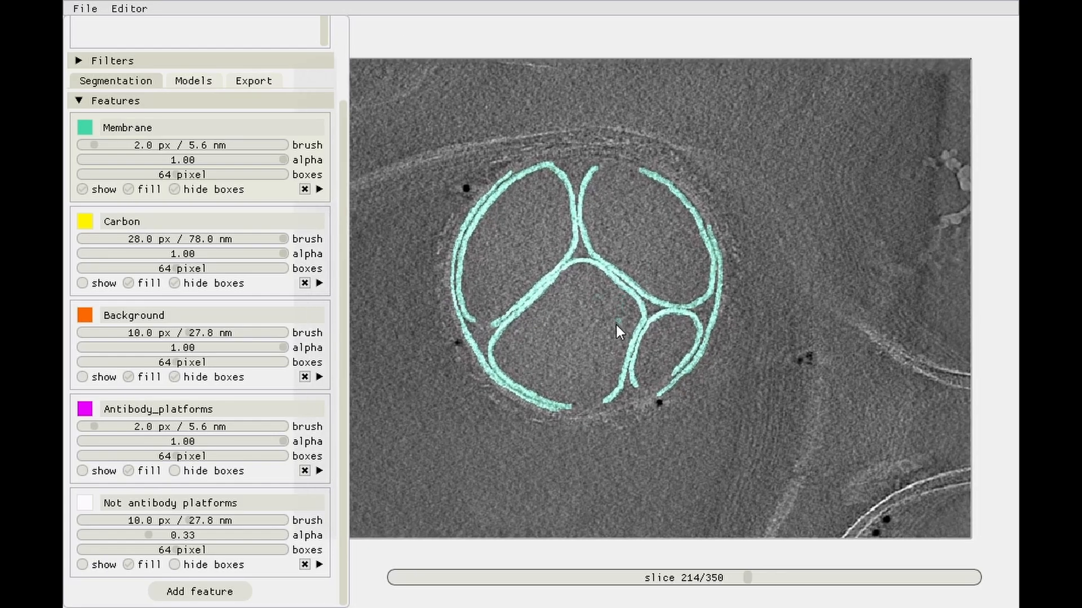
- Place 64-pixel Membrane training boxes along the outer membrane on the vesicle's left side on slice 214
{"action": "left_click_drag", "start_coordinate": [587, 349], "coordinate": [606, 320]}
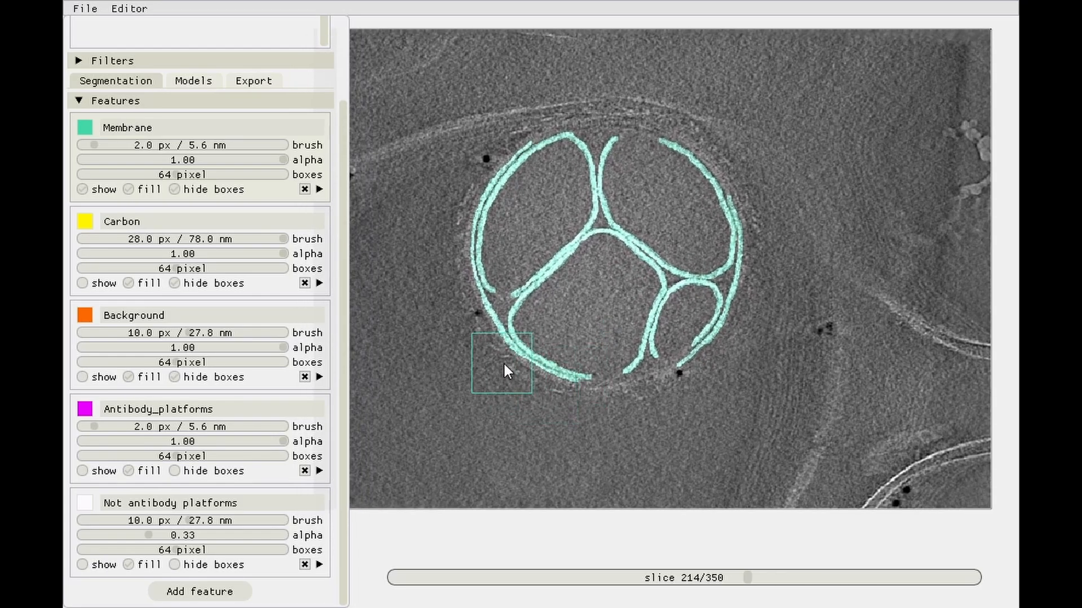
{"action": "left_click", "coordinate": [175, 190]}
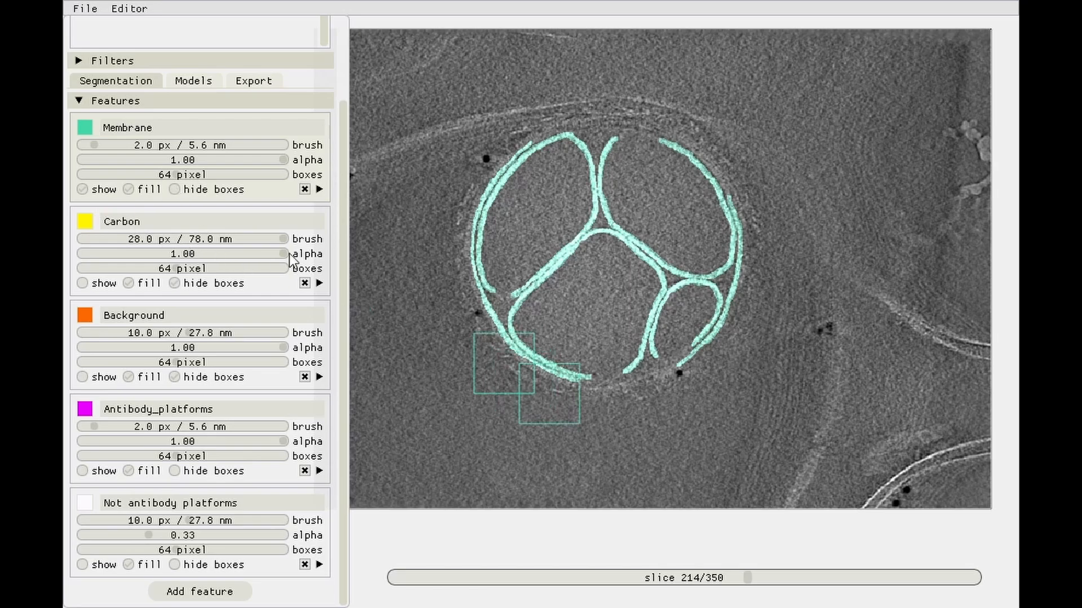
{"action": "left_click", "coordinate": [476, 313]}
{"action": "left_click", "coordinate": [450, 255]}
{"action": "left_click", "coordinate": [482, 191]}
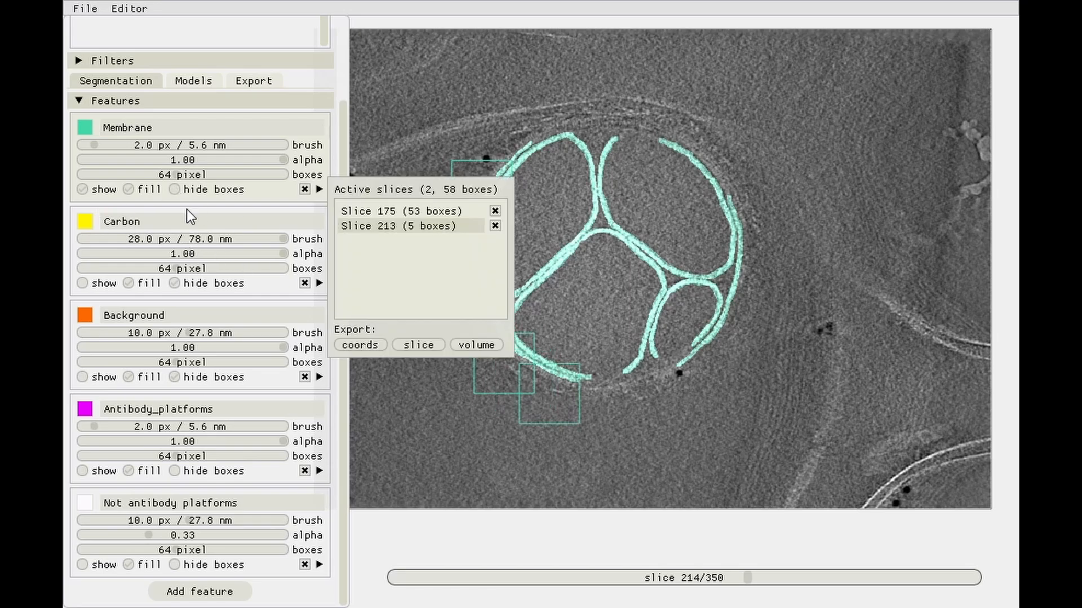
{"action": "left_click", "coordinate": [130, 191]}
{"action": "left_click", "coordinate": [129, 191]}
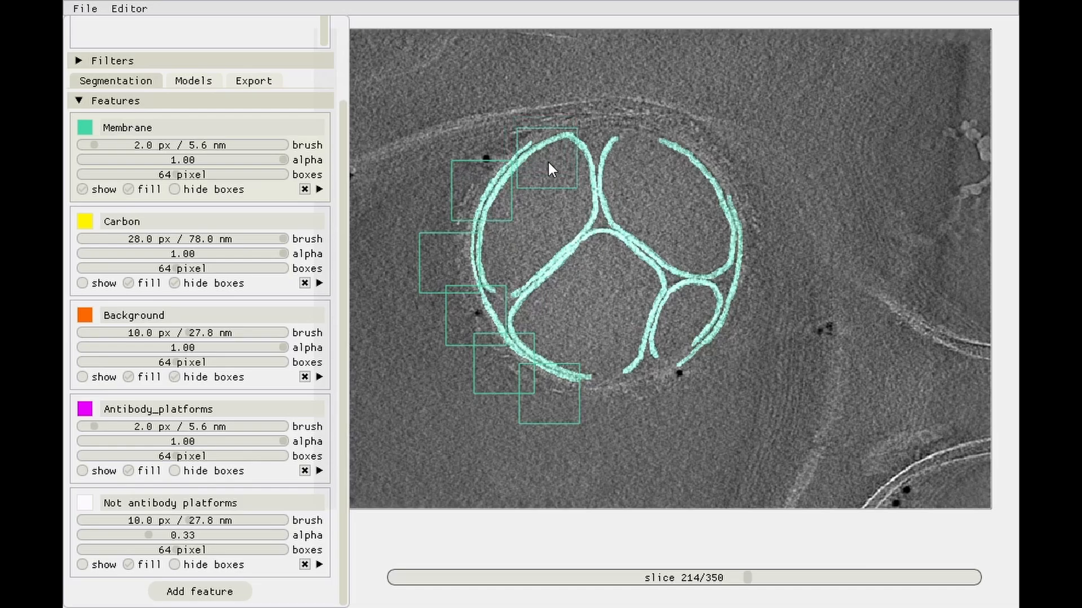
- Add Membrane boxes around the vesicle's upper-left compartment, covering its internal walls and outer membrane
{"action": "left_click", "coordinate": [594, 196], "text": "shift"}
{"action": "left_click", "coordinate": [575, 240], "text": "shift"}
{"action": "left_click", "coordinate": [535, 271], "text": "shift"}
{"action": "left_click", "coordinate": [514, 315], "text": "shift"}
{"action": "left_click", "coordinate": [481, 262], "text": "shift"}
{"action": "left_click", "coordinate": [505, 156], "text": "shift"}
{"action": "left_click", "coordinate": [570, 144], "text": "shift"}
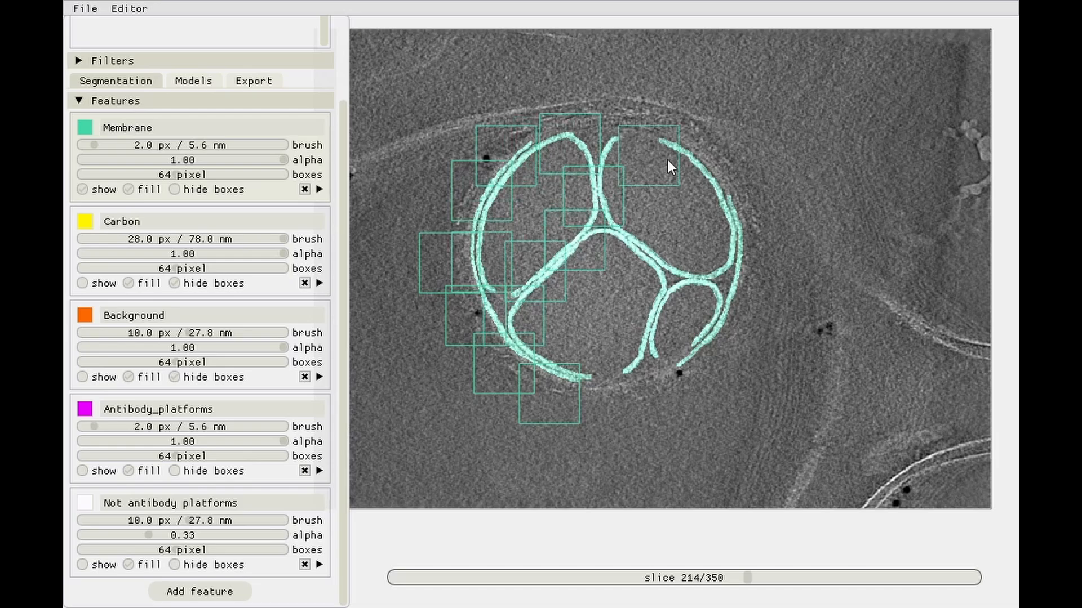
- Place Membrane boxes down the vesicle's right outer membrane and onto the internal membrane leading to its centre
{"action": "left_click", "coordinate": [662, 154], "text": "shift"}
{"action": "left_click", "coordinate": [723, 194], "text": "shift"}
{"action": "left_click", "coordinate": [735, 251], "text": "shift"}
{"action": "left_click", "coordinate": [715, 327], "text": "shift"}
{"action": "left_click", "coordinate": [674, 277], "text": "shift"}
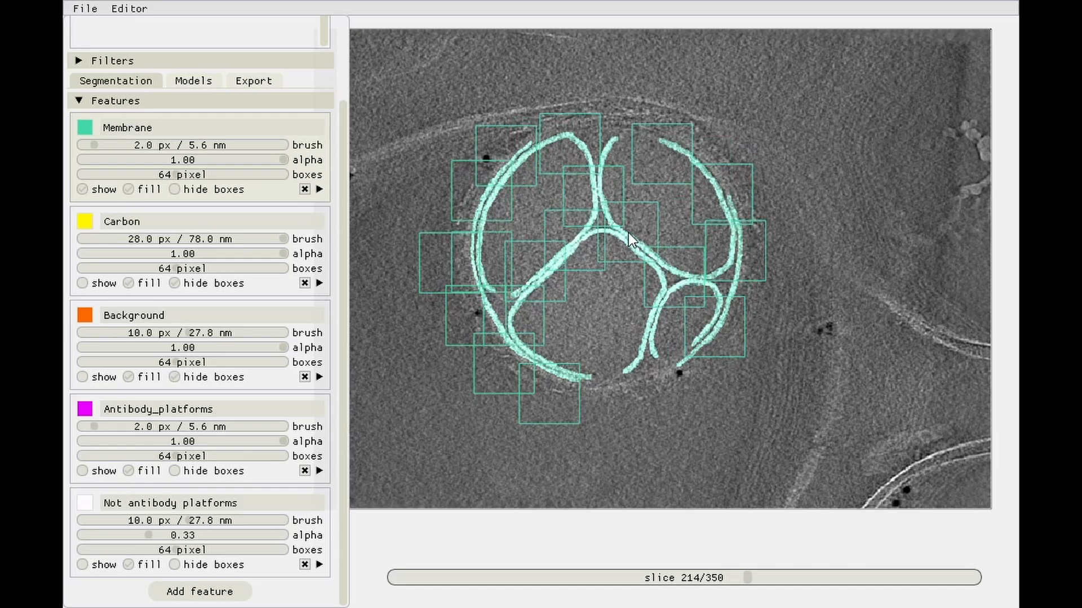
- Add Membrane boxes around the large lower compartment and along the wall beside the small lower-right compartment
{"action": "left_click", "coordinate": [568, 284], "text": "shift"}
{"action": "left_click", "coordinate": [544, 298], "text": "shift"}
{"action": "left_click", "coordinate": [515, 328], "text": "shift"}
{"action": "left_click", "coordinate": [592, 390], "text": "shift"}
{"action": "left_click", "coordinate": [646, 347], "text": "shift"}
{"action": "left_click", "coordinate": [653, 302], "text": "shift"}
{"action": "left_click", "coordinate": [660, 269], "text": "shift"}
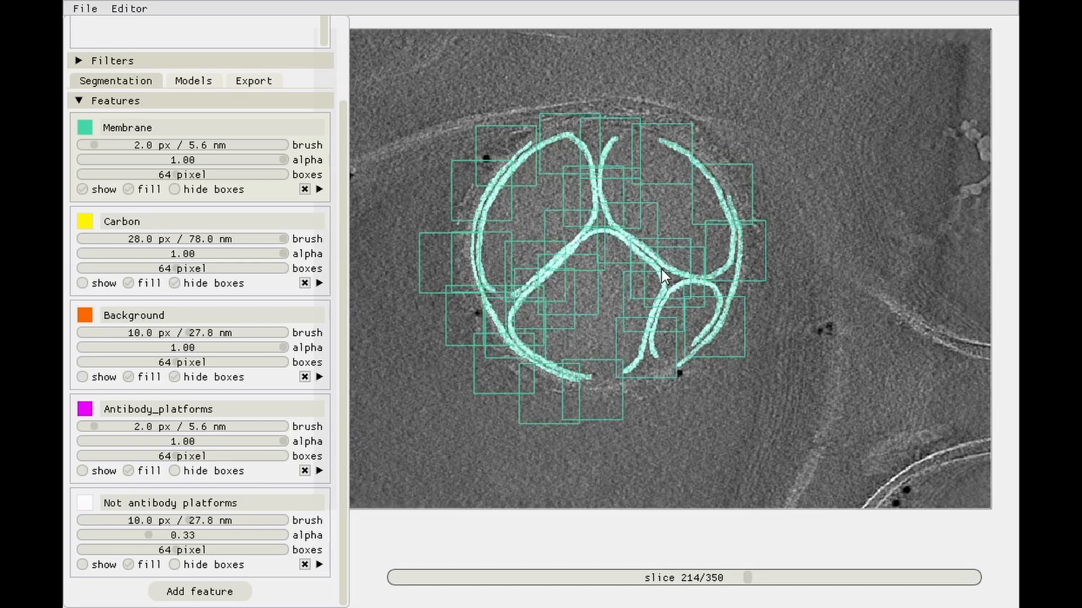
- Fill gaps in the Membrane box coverage around the right-hand compartments and the upper-left outer membrane
{"action": "left_click", "coordinate": [700, 327], "text": "shift"}
{"action": "left_click", "coordinate": [691, 169], "text": "shift"}
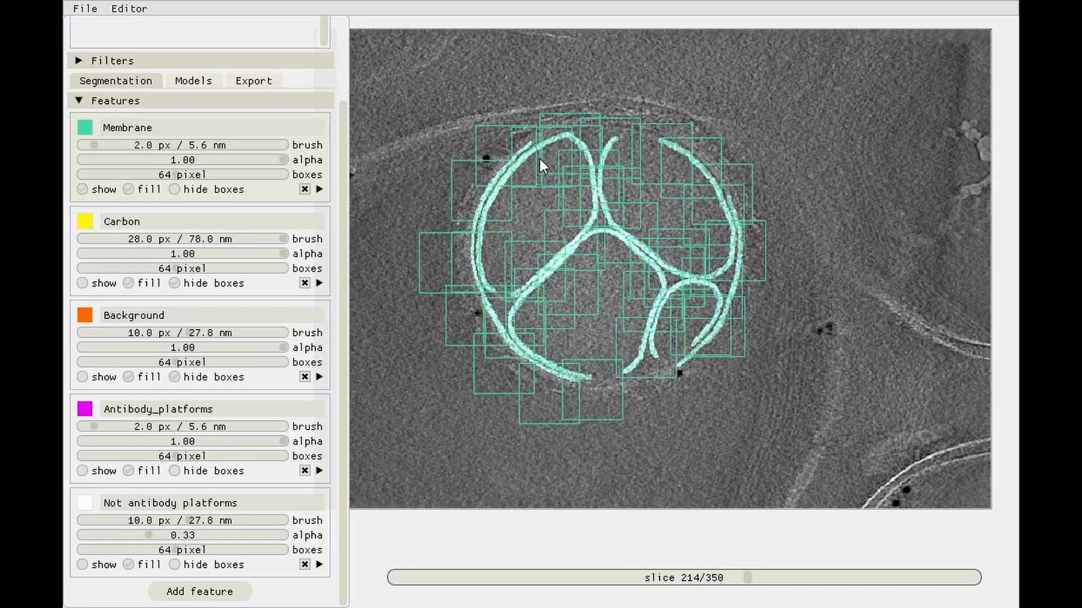
{"action": "left_click", "coordinate": [526, 176], "text": "shift"}
{"action": "left_click", "coordinate": [493, 226], "text": "shift"}
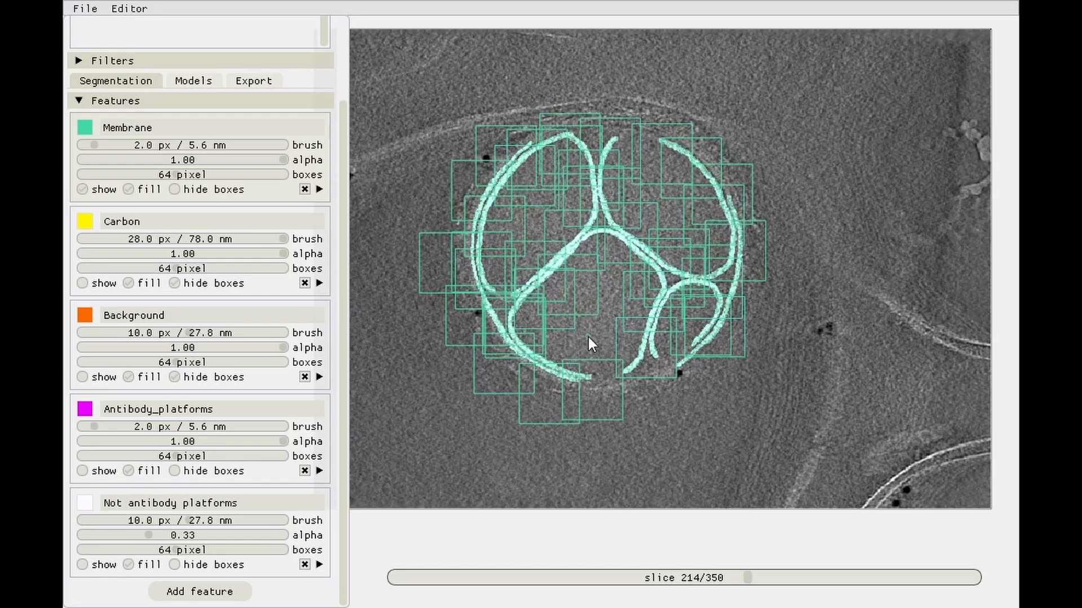
{"action": "left_click_drag", "start_coordinate": [584, 310], "coordinate": [593, 308]}
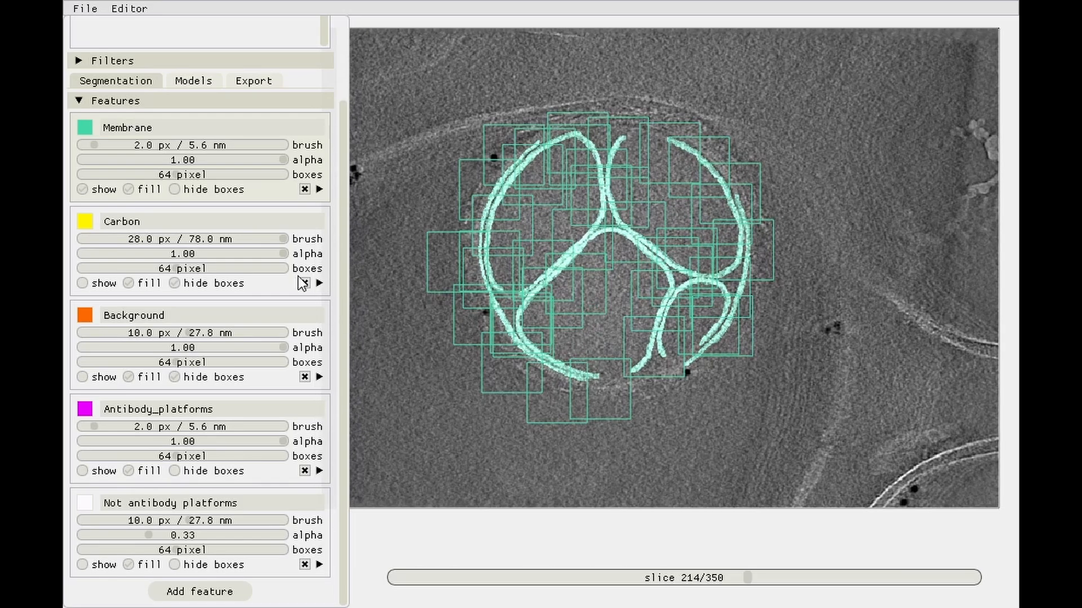
- Open the annotated Carbon slice 175, show its Carbon overlay, and set the Carbon brush to 17 px
{"action": "mouse_move", "coordinate": [316, 282]}
{"action": "left_click", "coordinate": [354, 303]}
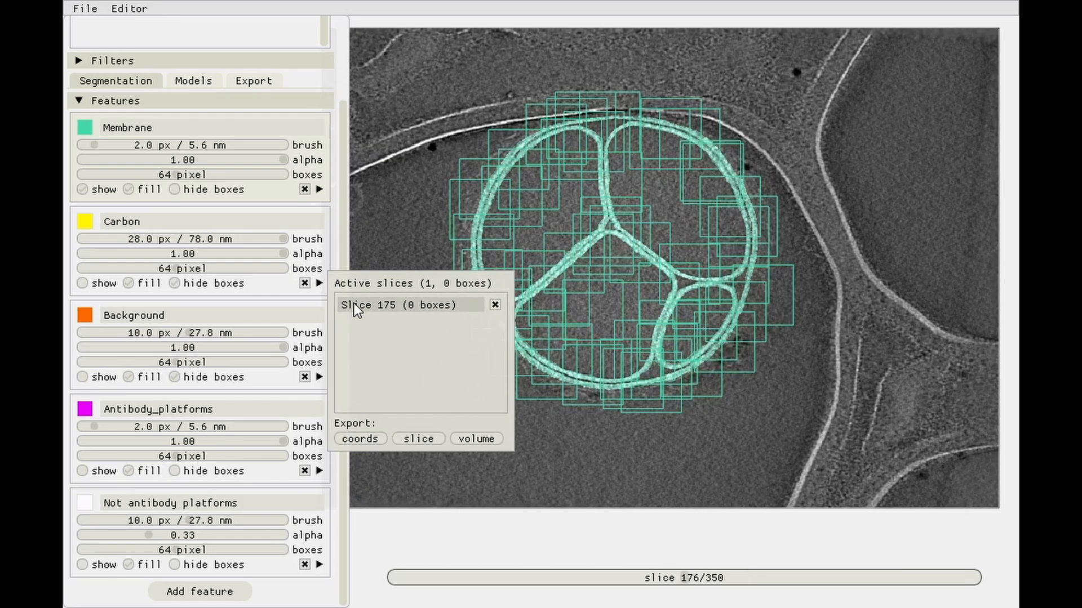
{"action": "left_click", "coordinate": [83, 284]}
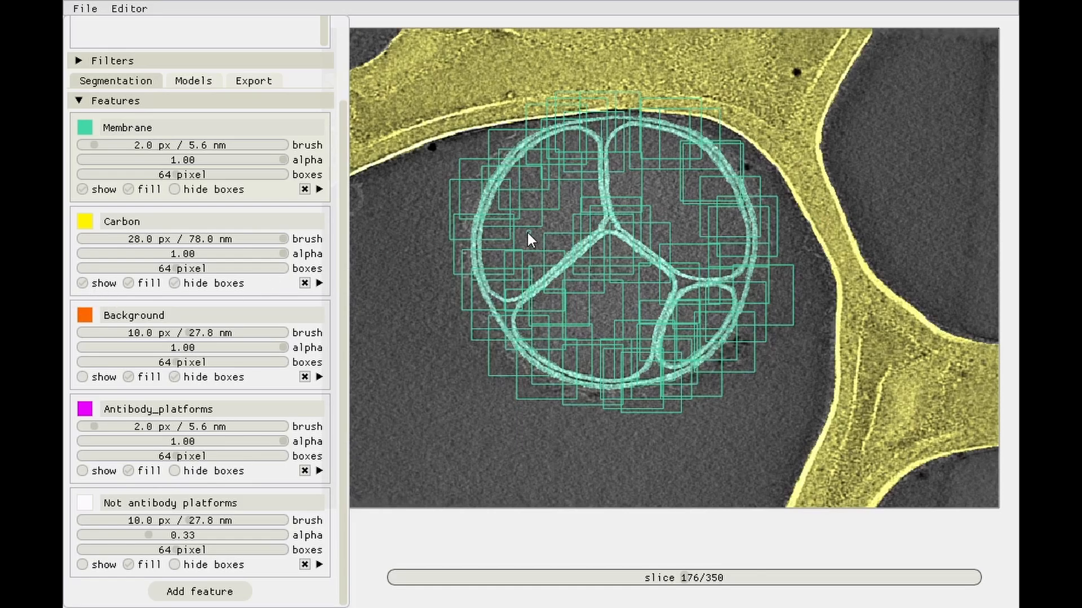
{"action": "left_click_drag", "start_coordinate": [283, 240], "coordinate": [271, 247]}
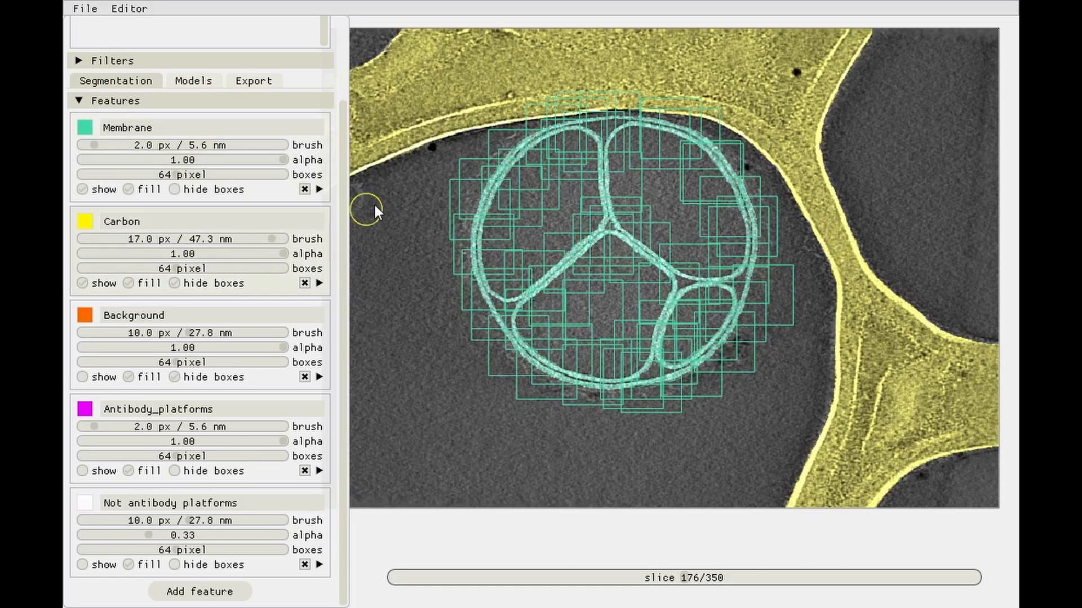
{"action": "left_click_drag", "start_coordinate": [374, 204], "coordinate": [450, 221]}
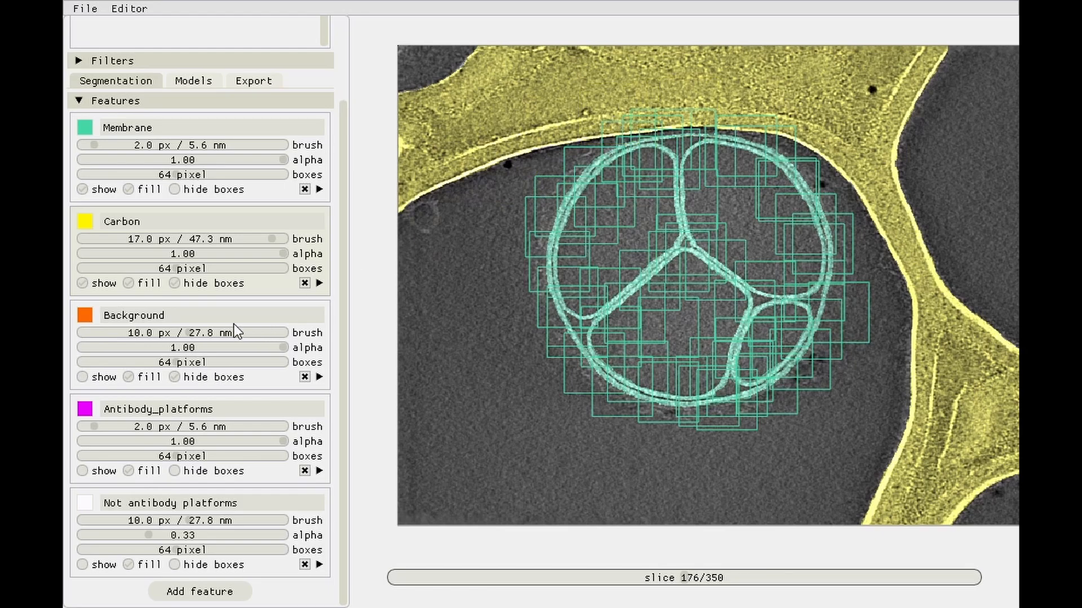
- Place 64-pixel Carbon boxes along the carbon film's edges above the vesicle and along the right-hand strands
{"action": "left_click", "coordinate": [174, 284]}
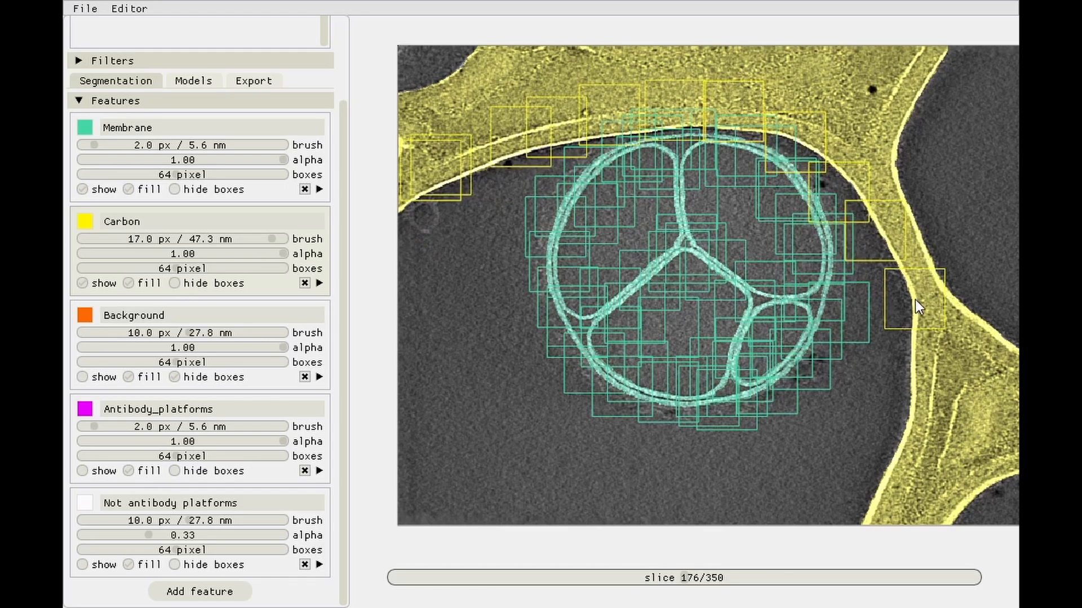
{"action": "mouse_move", "coordinate": [915, 299]}
{"action": "left_mouse_down"}
{"action": "mouse_move", "coordinate": [901, 479]}
{"action": "mouse_move", "coordinate": [927, 266]}
{"action": "mouse_move", "coordinate": [921, 83]}
{"action": "mouse_move", "coordinate": [766, 130]}
{"action": "left_mouse_up"}
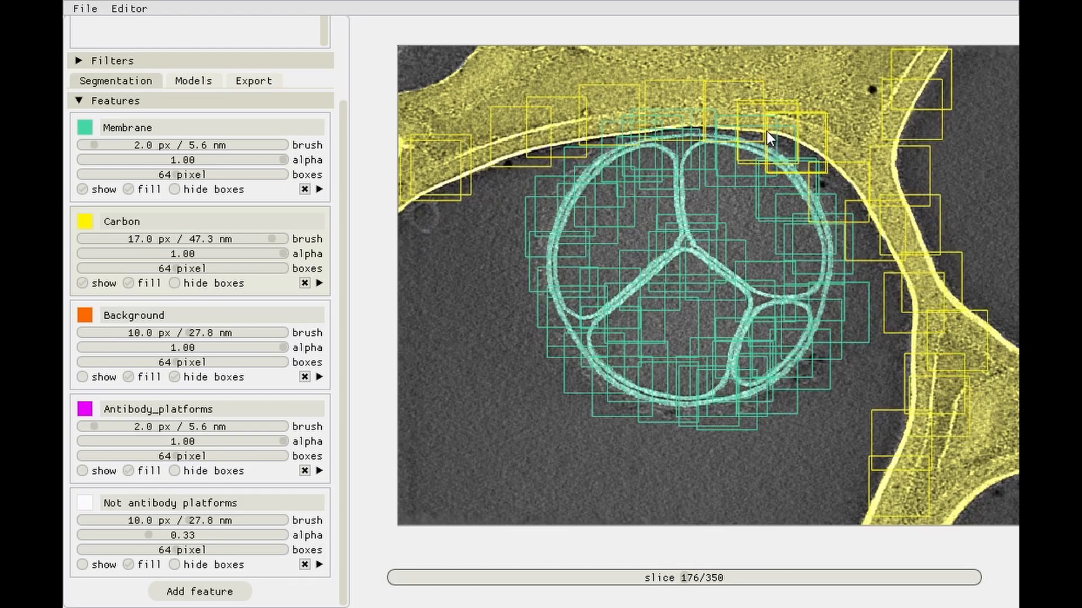
{"action": "left_click", "coordinate": [601, 131], "text": "shift"}
{"action": "left_click", "coordinate": [452, 158], "text": "shift"}
{"action": "left_click", "coordinate": [427, 166], "text": "shift"}
{"action": "left_click", "coordinate": [436, 117], "text": "shift"}
{"action": "left_click", "coordinate": [452, 87], "text": "shift"}
{"action": "left_click_drag", "start_coordinate": [794, 261], "coordinate": [734, 252]}
{"action": "left_click", "coordinate": [917, 314], "text": "shift"}
{"action": "left_click", "coordinate": [935, 334], "text": "shift"}
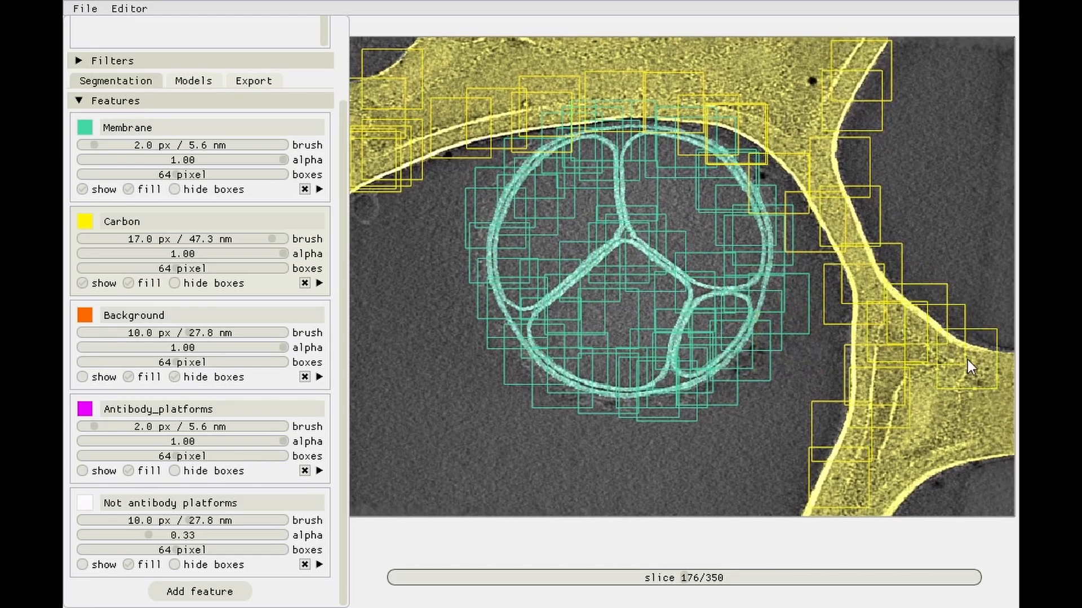
- Fade the Carbon overlay to add boxes across the film's interior, and restore its alpha to 1.00
{"action": "left_click_drag", "start_coordinate": [273, 253], "coordinate": [77, 284]}
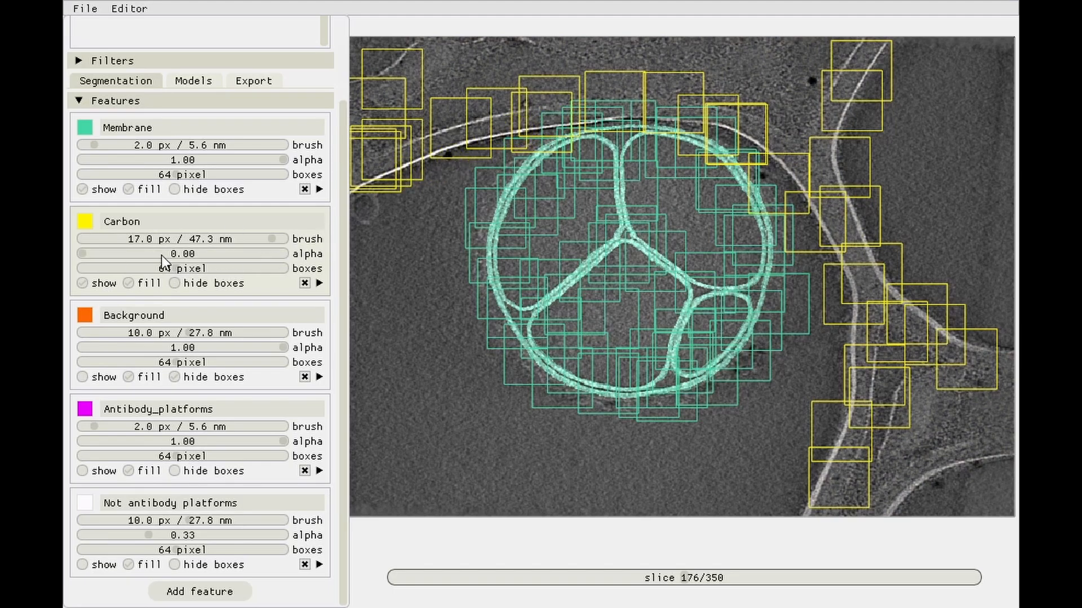
{"action": "left_click_drag", "start_coordinate": [161, 256], "coordinate": [96, 268]}
{"action": "left_click", "coordinate": [899, 481], "text": "shift"}
{"action": "left_click", "coordinate": [922, 468], "text": "shift"}
{"action": "left_click", "coordinate": [967, 436], "text": "shift"}
{"action": "left_click", "coordinate": [929, 368], "text": "shift"}
{"action": "left_click", "coordinate": [808, 139], "text": "shift"}
{"action": "mouse_move", "coordinate": [810, 133]}
{"action": "left_mouse_down"}
{"action": "mouse_move", "coordinate": [697, 82]}
{"action": "mouse_move", "coordinate": [465, 90]}
{"action": "mouse_move", "coordinate": [823, 72]}
{"action": "mouse_move", "coordinate": [888, 316]}
{"action": "mouse_move", "coordinate": [937, 333]}
{"action": "left_mouse_up"}
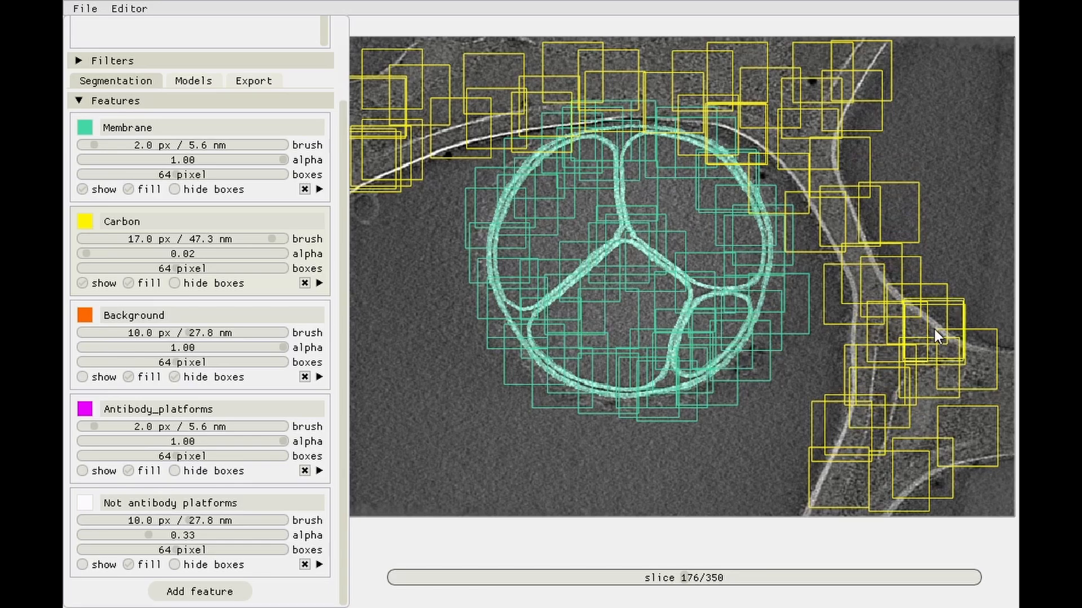
{"action": "left_click_drag", "start_coordinate": [132, 254], "coordinate": [288, 255]}
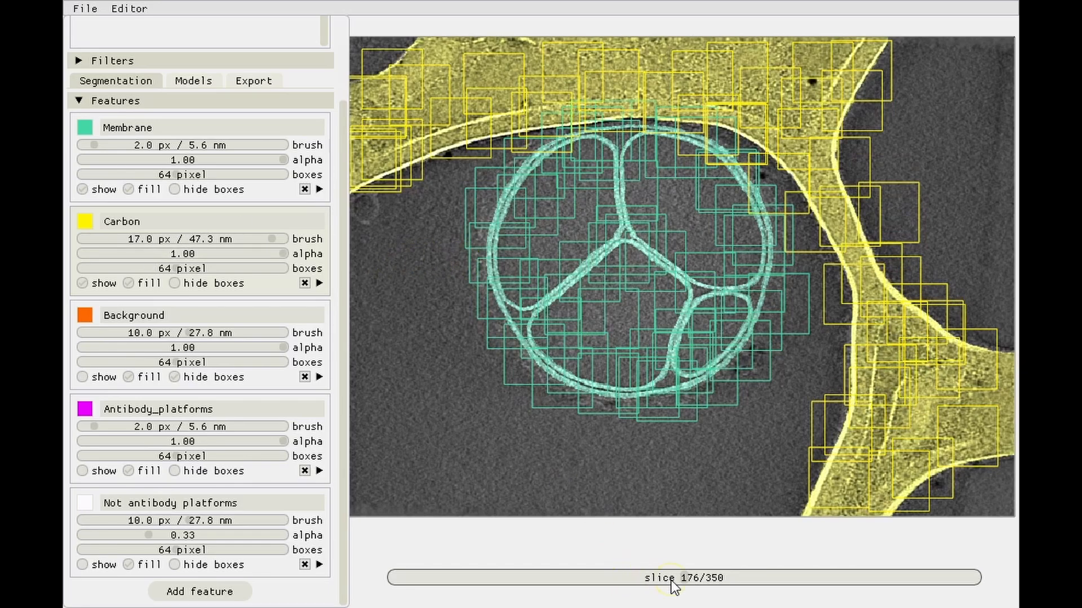
- Go to slice 161 and paint the carbon film around the upper-right junction with a 22 px Carbon brush
{"action": "mouse_move", "coordinate": [674, 580]}
{"action": "left_mouse_down"}
{"action": "mouse_move", "coordinate": [645, 579]}
{"action": "mouse_move", "coordinate": [654, 580]}
{"action": "left_mouse_up"}
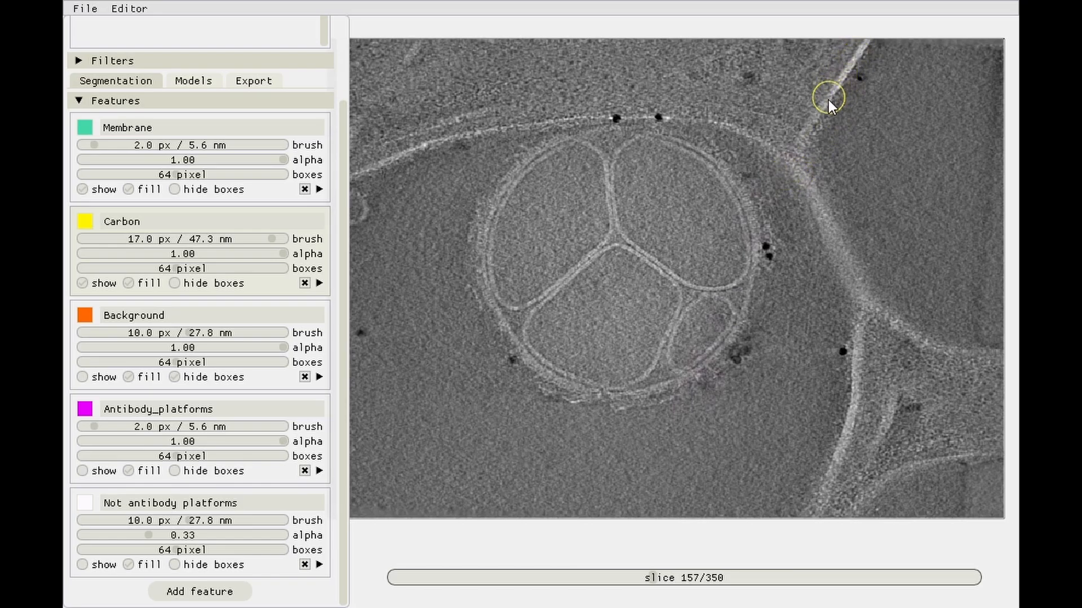
{"action": "left_click_drag", "start_coordinate": [836, 75], "coordinate": [907, 55]}
{"action": "scroll", "coordinate": [603, 366], "scroll_direction": "up", "scroll_amount": 7}
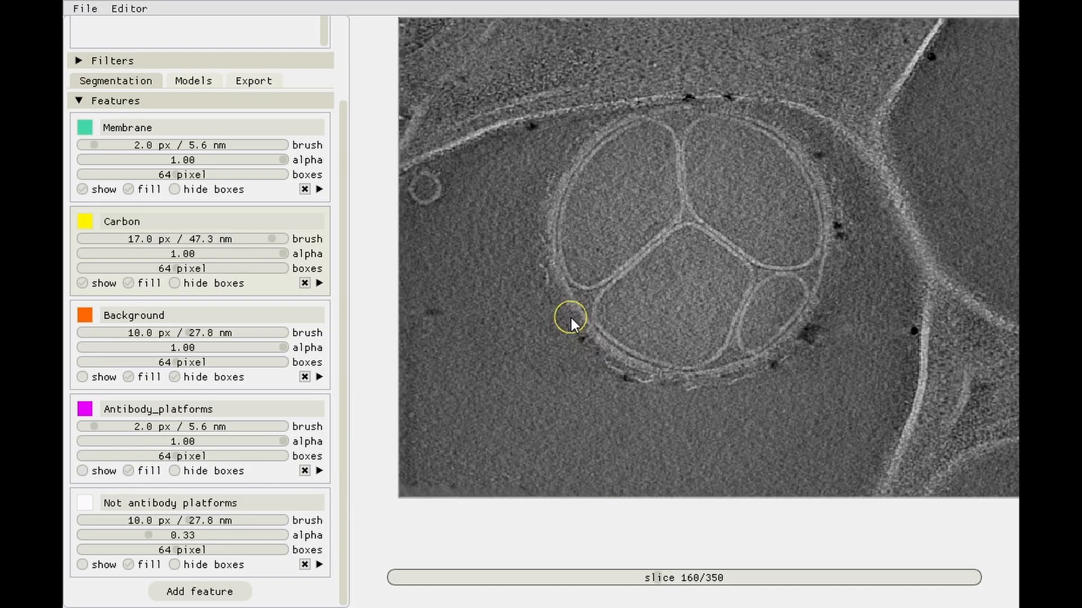
{"action": "scroll", "coordinate": [539, 287], "scroll_direction": "down", "scroll_amount": 3}
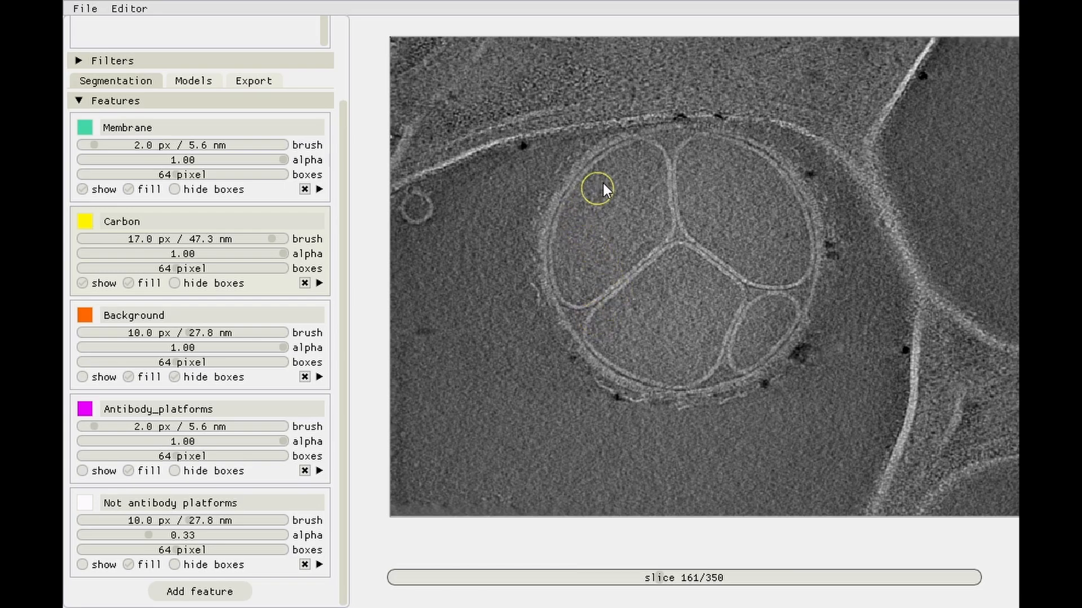
{"action": "scroll", "coordinate": [565, 212], "scroll_direction": "up", "scroll_amount": 5}
{"action": "scroll", "coordinate": [817, 104], "scroll_direction": "up", "scroll_amount": 2}
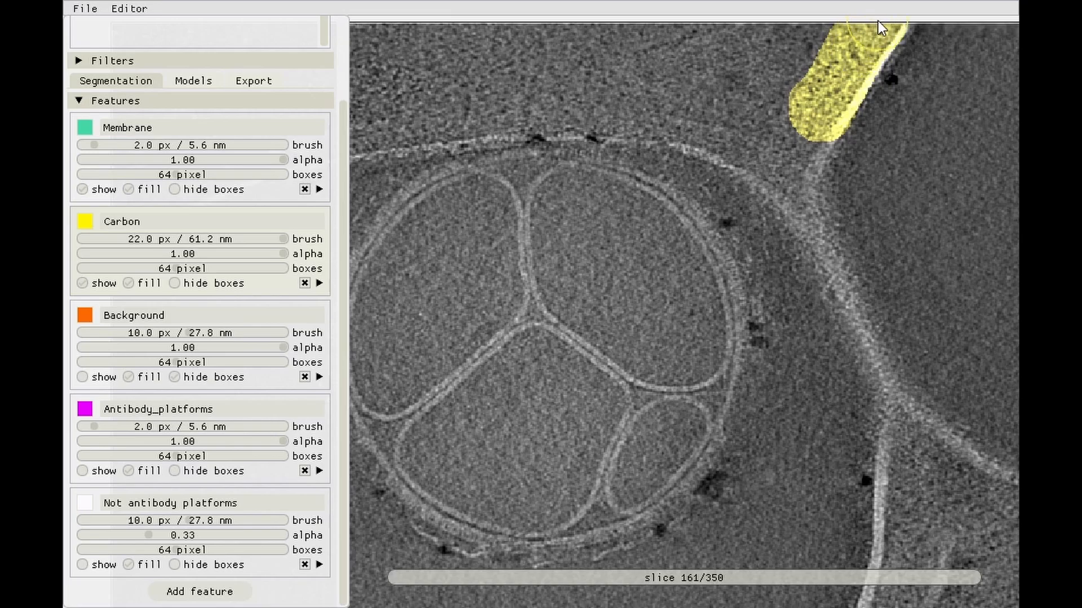
{"action": "mouse_move", "coordinate": [878, 21]}
{"action": "left_mouse_down"}
{"action": "mouse_move", "coordinate": [850, 49]}
{"action": "mouse_move", "coordinate": [794, 168]}
{"action": "left_mouse_up"}
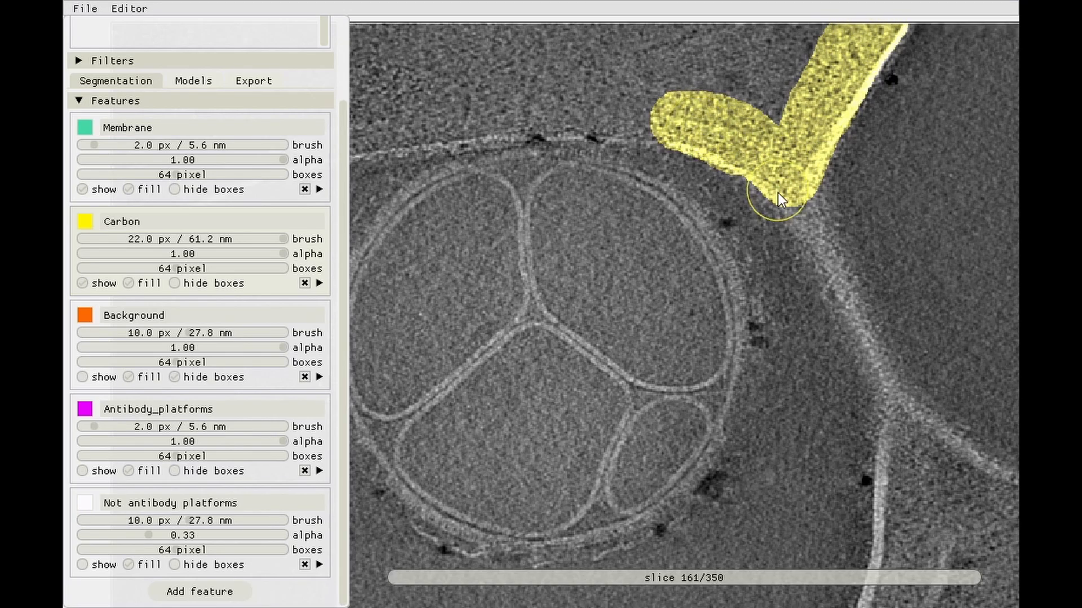
{"action": "mouse_move", "coordinate": [687, 233]}
{"action": "left_mouse_down"}
{"action": "mouse_move", "coordinate": [698, 200]}
{"action": "mouse_move", "coordinate": [684, 187]}
{"action": "mouse_move", "coordinate": [689, 171]}
{"action": "left_mouse_up"}
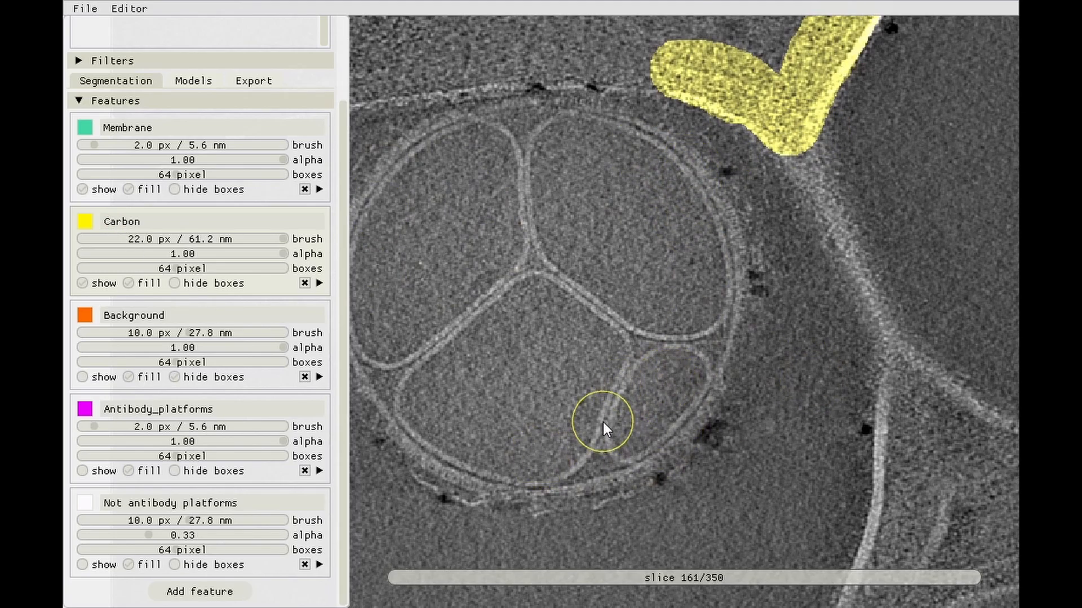
- Place Carbon boxes over the vesicle's outer and internal membranes on slice 161 as carbon-free training examples
{"action": "left_click_drag", "start_coordinate": [603, 421], "coordinate": [638, 396]}
{"action": "left_click", "coordinate": [732, 184], "text": "shift"}
{"action": "left_click", "coordinate": [751, 240], "text": "shift"}
{"action": "left_click", "coordinate": [740, 311], "text": "shift"}
{"action": "left_click", "coordinate": [723, 380], "text": "shift"}
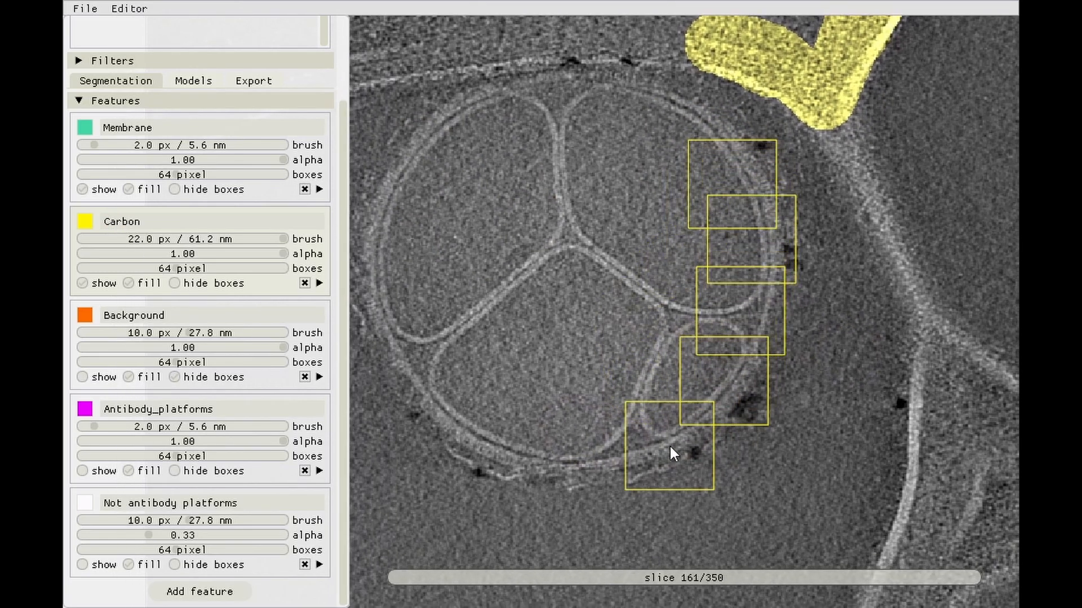
{"action": "mouse_move", "coordinate": [670, 448]}
{"action": "left_mouse_down"}
{"action": "mouse_move", "coordinate": [398, 406]}
{"action": "mouse_move", "coordinate": [414, 200]}
{"action": "mouse_move", "coordinate": [532, 119]}
{"action": "mouse_move", "coordinate": [739, 227]}
{"action": "mouse_move", "coordinate": [566, 239]}
{"action": "mouse_move", "coordinate": [566, 454]}
{"action": "mouse_move", "coordinate": [651, 272]}
{"action": "mouse_move", "coordinate": [491, 293]}
{"action": "mouse_move", "coordinate": [587, 114]}
{"action": "left_mouse_up"}
{"action": "left_click", "coordinate": [515, 88], "text": "shift"}
{"action": "left_click_drag", "start_coordinate": [560, 177], "coordinate": [625, 472]}
- Extend the painted Carbon band along the film edge above the vesicle with the 22 px brush
{"action": "scroll", "coordinate": [765, 461], "scroll_direction": "up", "scroll_amount": 8}
{"action": "left_click_drag", "start_coordinate": [765, 460], "coordinate": [714, 292]}
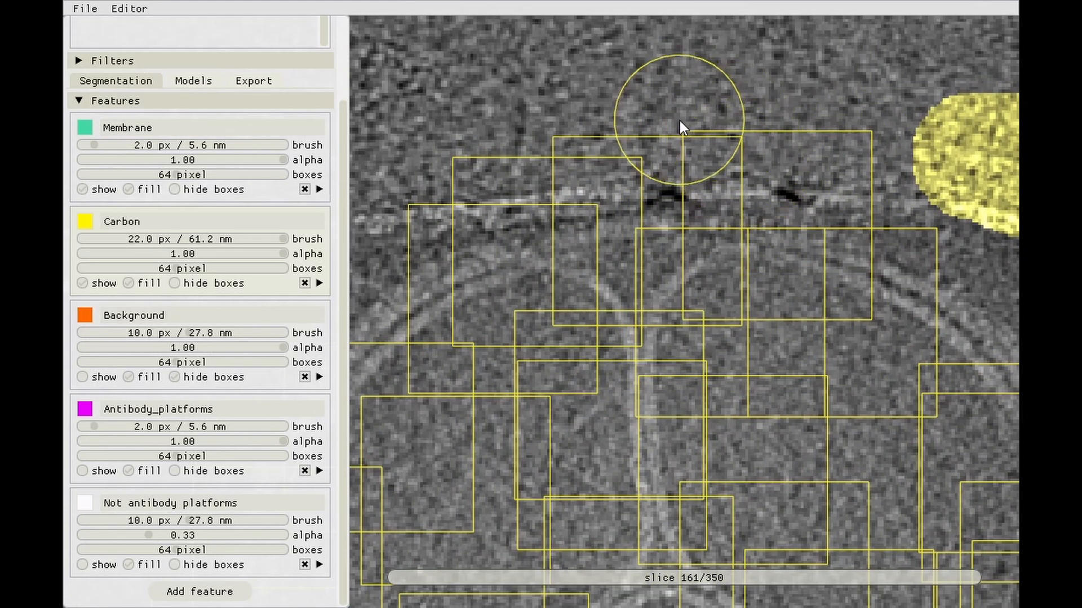
{"action": "left_click_drag", "start_coordinate": [675, 131], "coordinate": [910, 141]}
{"action": "mouse_move", "coordinate": [631, 130]}
{"action": "left_mouse_down"}
{"action": "mouse_move", "coordinate": [403, 154]}
{"action": "mouse_move", "coordinate": [695, 158]}
{"action": "mouse_move", "coordinate": [428, 181]}
{"action": "left_mouse_up"}
{"action": "scroll", "coordinate": [722, 212], "scroll_direction": "down", "scroll_amount": 5}
{"action": "scroll", "coordinate": [746, 273], "scroll_direction": "down", "scroll_amount": 5}
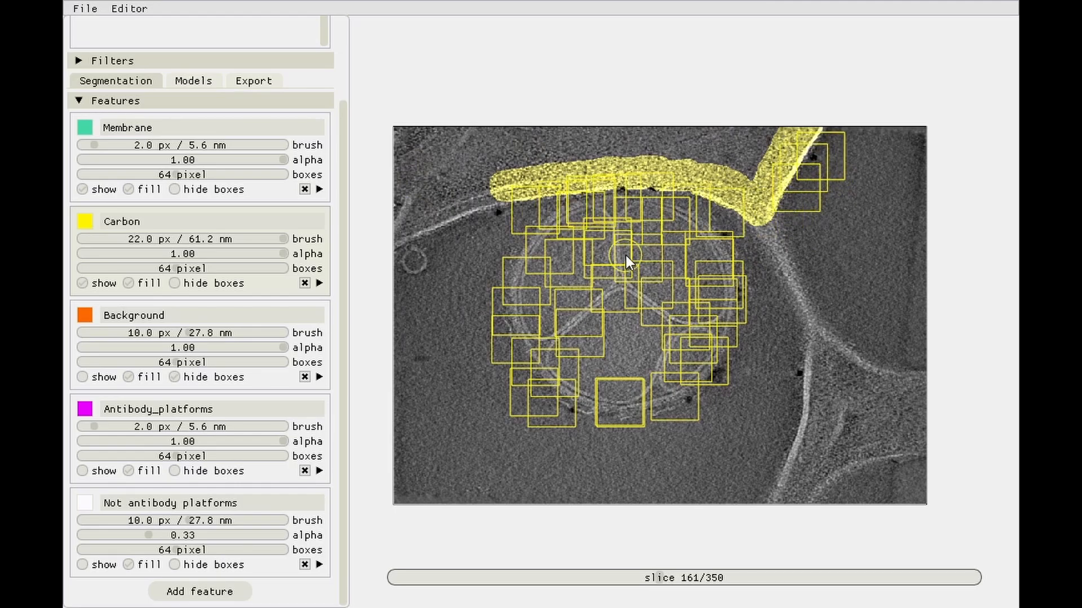
- Paint the carbon strand running down from the right-hand junction and place Carbon boxes along its left edge
{"action": "scroll", "coordinate": [655, 288], "scroll_direction": "up", "scroll_amount": 8}
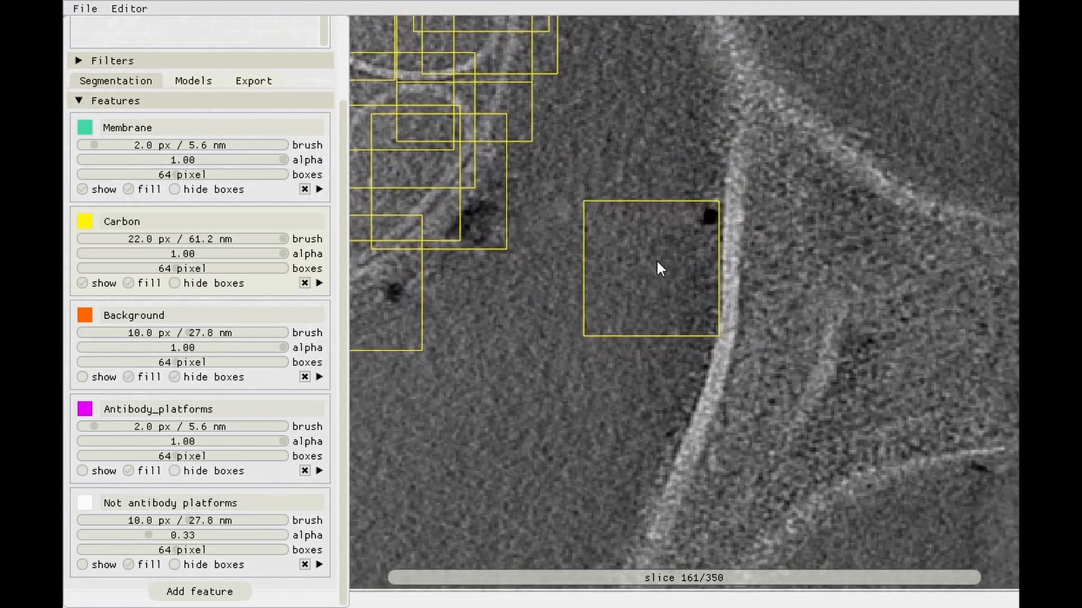
{"action": "mouse_move", "coordinate": [776, 148]}
{"action": "left_mouse_down"}
{"action": "mouse_move", "coordinate": [765, 309]}
{"action": "mouse_move", "coordinate": [726, 448]}
{"action": "mouse_move", "coordinate": [703, 506]}
{"action": "mouse_move", "coordinate": [654, 485]}
{"action": "left_mouse_up"}
{"action": "left_click", "coordinate": [676, 438], "text": "shift"}
{"action": "left_click", "coordinate": [685, 373], "text": "shift"}
{"action": "left_click", "coordinate": [699, 298], "text": "shift"}
{"action": "left_click", "coordinate": [703, 224], "text": "shift"}
{"action": "left_click_drag", "start_coordinate": [733, 203], "coordinate": [677, 497]}
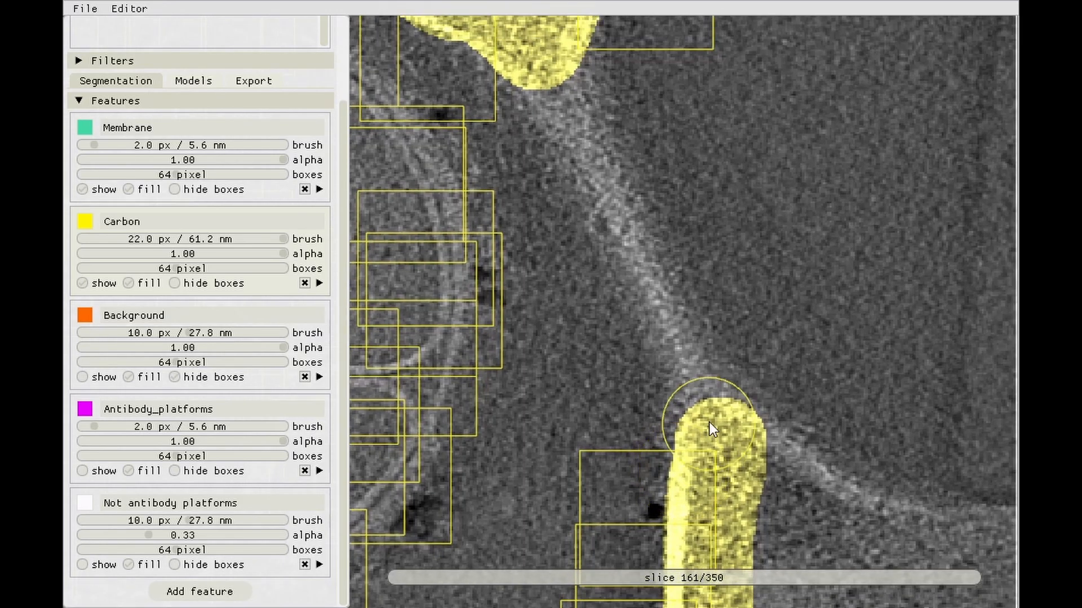
- Reduce the Carbon brush to 6 px and paint the thin diagonal strand connecting the two carbon junctions
{"action": "scroll", "coordinate": [709, 421], "scroll_direction": "down", "scroll_amount": 8}
{"action": "left_click", "coordinate": [708, 421]}
{"action": "scroll", "coordinate": [709, 418], "scroll_direction": "down", "scroll_amount": 2}
{"action": "scroll", "coordinate": [696, 373], "scroll_direction": "down", "scroll_amount": 4}
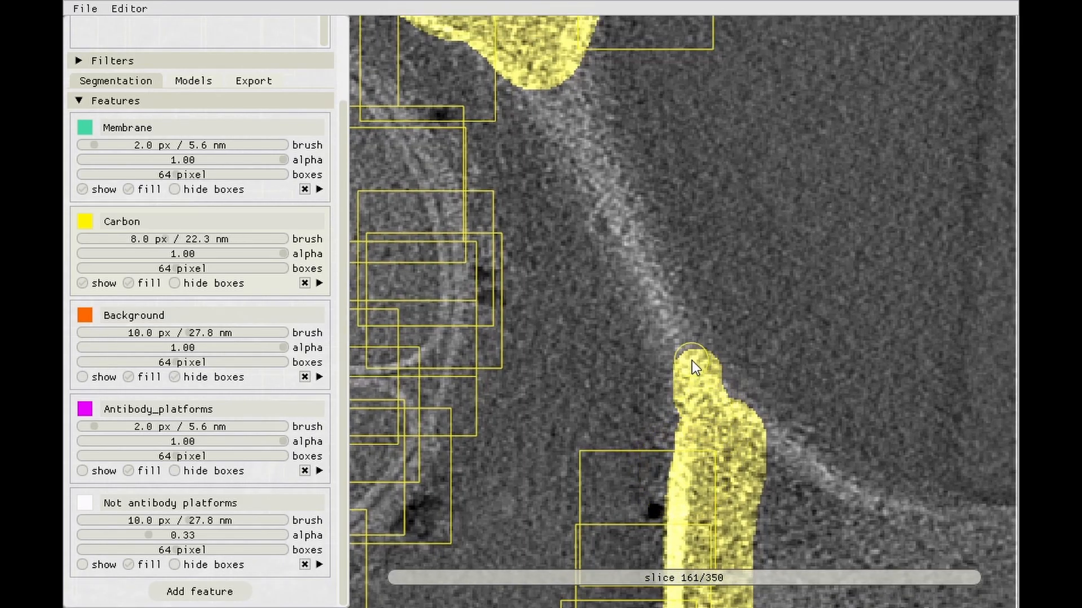
{"action": "left_click_drag", "start_coordinate": [667, 307], "coordinate": [656, 288]}
{"action": "scroll", "coordinate": [655, 288], "scroll_direction": "down", "scroll_amount": 2}
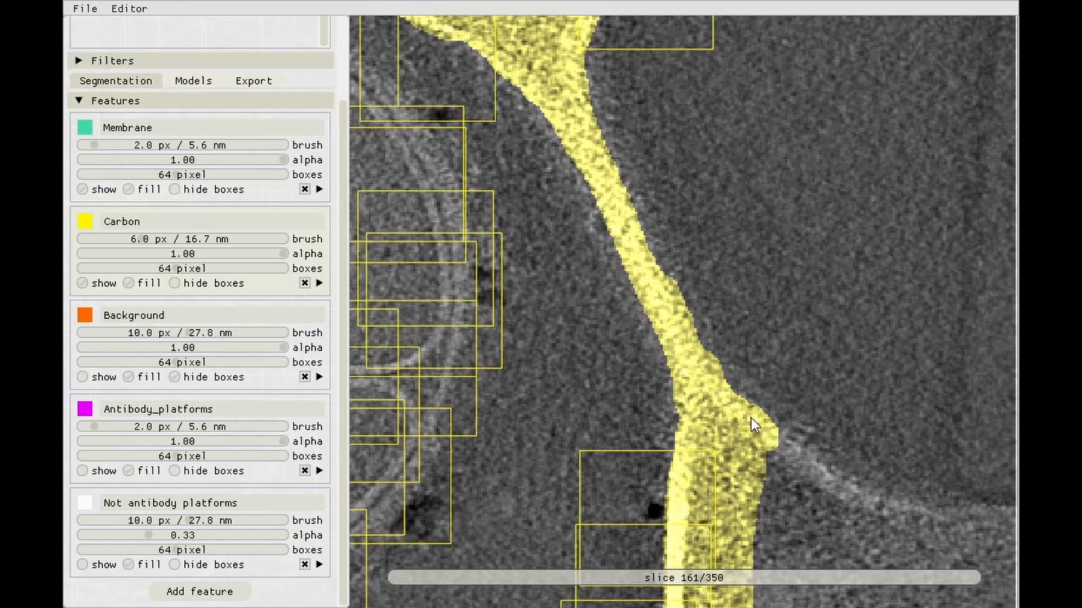
- Place Carbon boxes along the thin diagonal strand and around the upper carbon junction on slice 161
{"action": "mouse_move", "coordinate": [701, 380]}
{"action": "left_mouse_down"}
{"action": "mouse_move", "coordinate": [656, 414]}
{"action": "mouse_move", "coordinate": [589, 130]}
{"action": "left_mouse_up"}
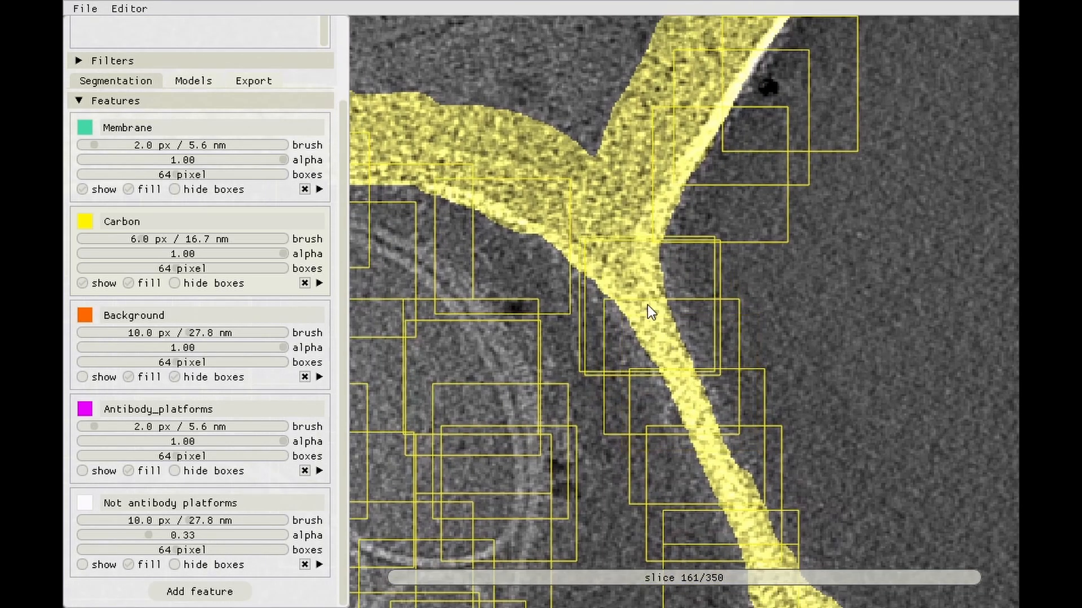
{"action": "left_click_drag", "start_coordinate": [647, 305], "coordinate": [698, 183]}
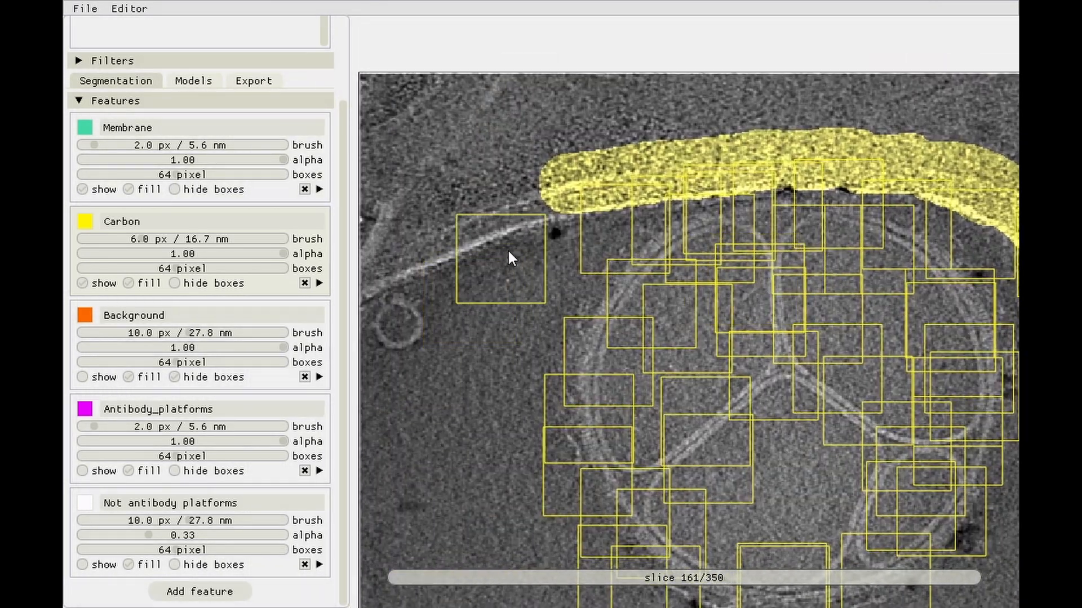
- Enlarge the Carbon brush to 13 px and extend the painted band along the film edge to the image's left border
{"action": "right_click", "coordinate": [508, 251], "text": "shift"}
{"action": "left_click_drag", "start_coordinate": [510, 251], "coordinate": [625, 279]}
{"action": "scroll", "coordinate": [628, 278], "scroll_direction": "up", "scroll_amount": 3}
{"action": "scroll", "coordinate": [702, 203], "scroll_direction": "up", "scroll_amount": 7}
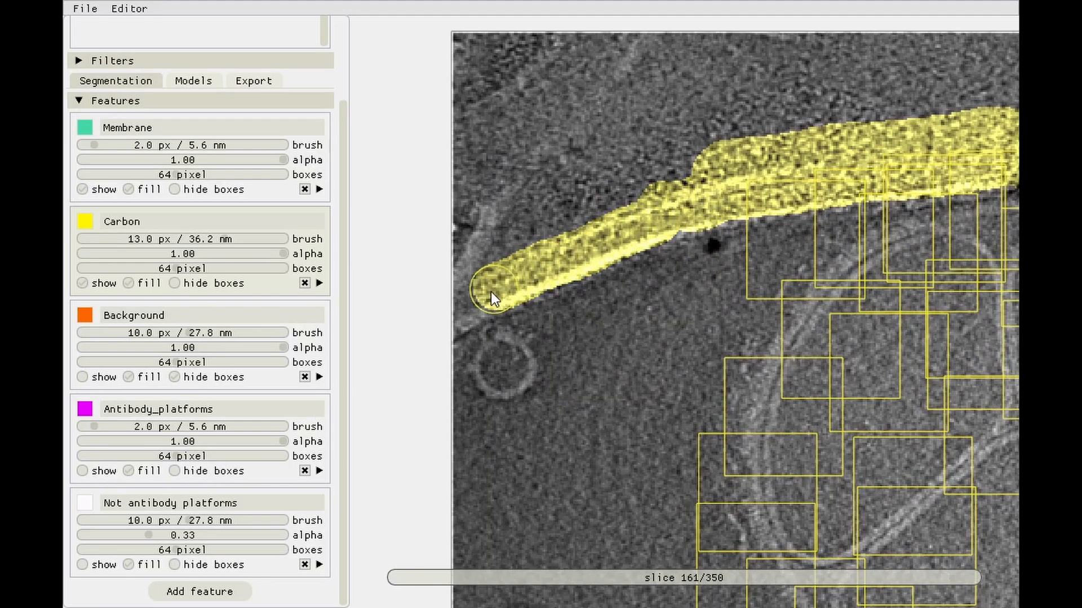
{"action": "left_click_drag", "start_coordinate": [491, 291], "coordinate": [450, 309]}
- Fill the film area above the band's left end with a 23 px Carbon brush and place Carbon boxes along its lower edge
{"action": "scroll", "coordinate": [703, 154], "scroll_direction": "up", "scroll_amount": 10}
{"action": "mouse_move", "coordinate": [692, 166]}
{"action": "left_mouse_down"}
{"action": "mouse_move", "coordinate": [478, 216]}
{"action": "mouse_move", "coordinate": [851, 103]}
{"action": "mouse_move", "coordinate": [567, 131]}
{"action": "mouse_move", "coordinate": [504, 242]}
{"action": "mouse_move", "coordinate": [592, 269]}
{"action": "mouse_move", "coordinate": [554, 273]}
{"action": "mouse_move", "coordinate": [763, 209]}
{"action": "left_mouse_up"}
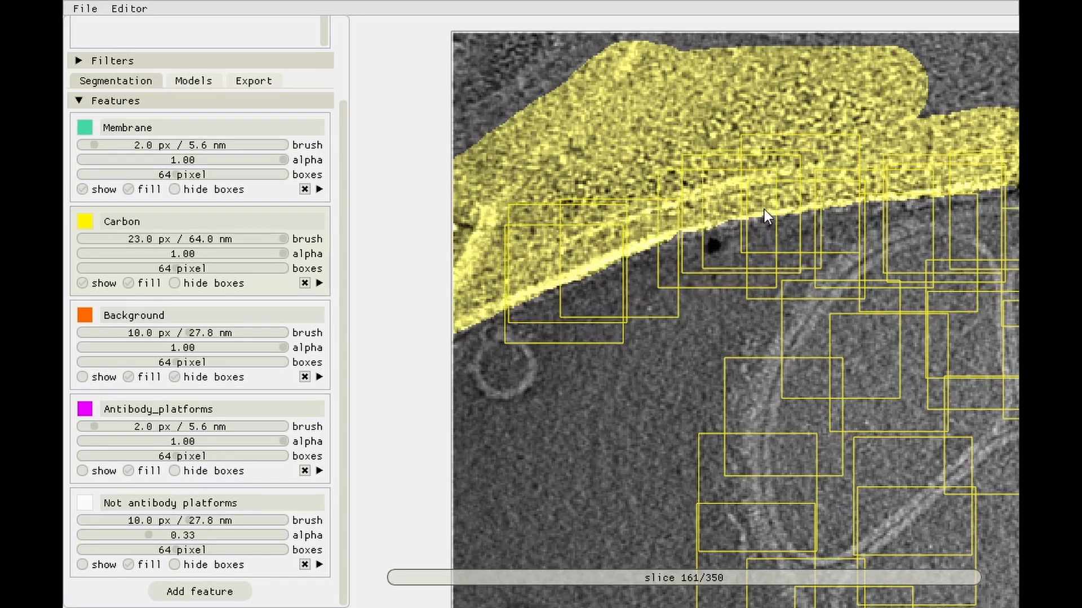
- Go to slice 198, show the Background feature and place Background boxes in the empty areas left of and below the vesicle and at upper right
{"action": "scroll", "coordinate": [611, 234], "scroll_direction": "down", "scroll_amount": 10}
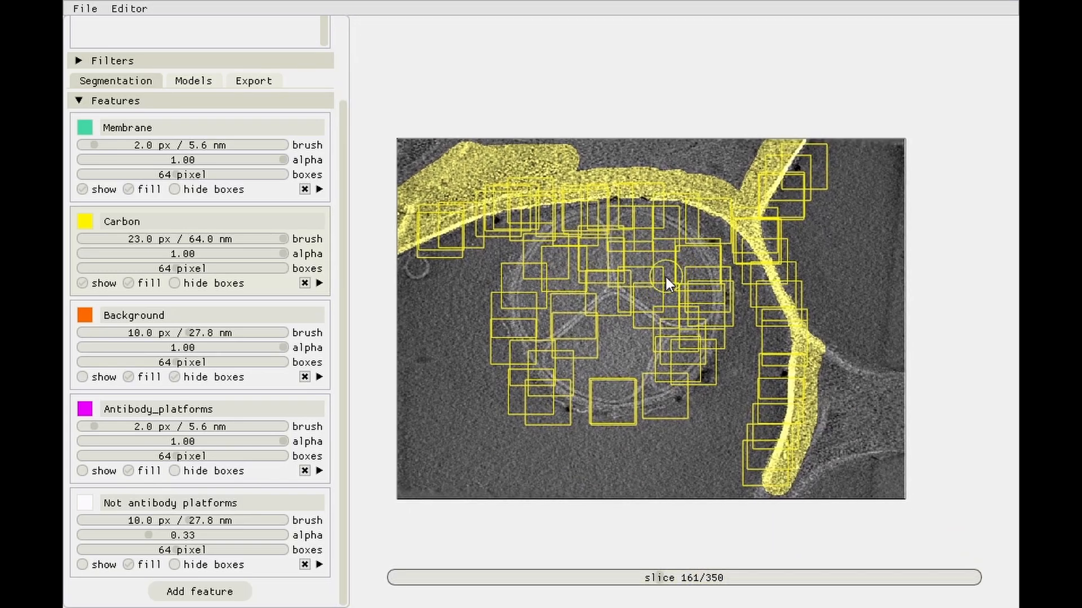
{"action": "double_click", "coordinate": [310, 226]}
{"action": "left_click", "coordinate": [319, 283]}
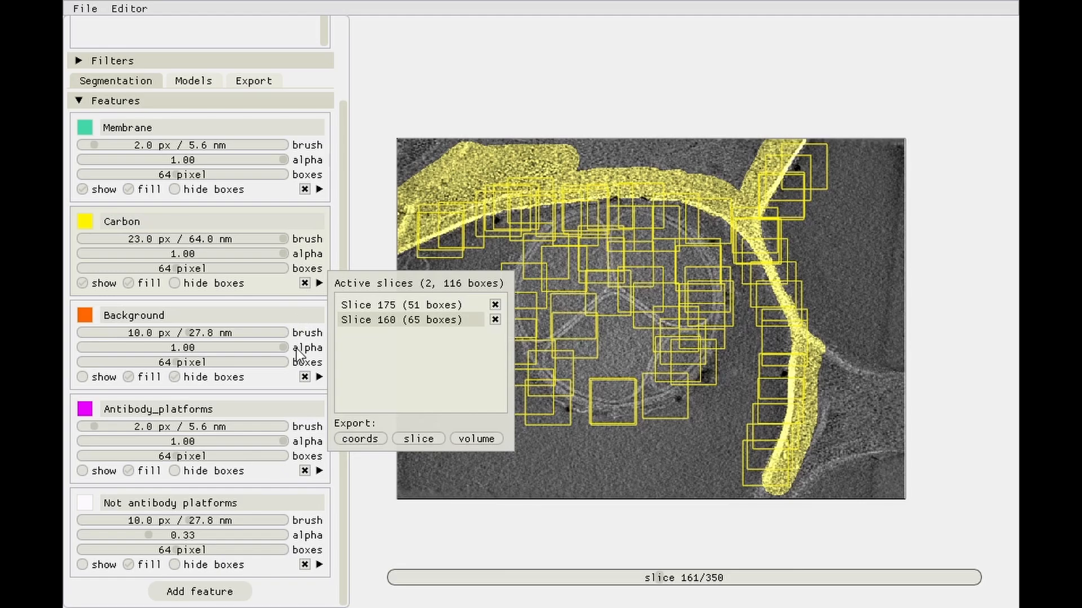
{"action": "left_click", "coordinate": [297, 348]}
{"action": "left_click_drag", "start_coordinate": [687, 575], "coordinate": [718, 575]}
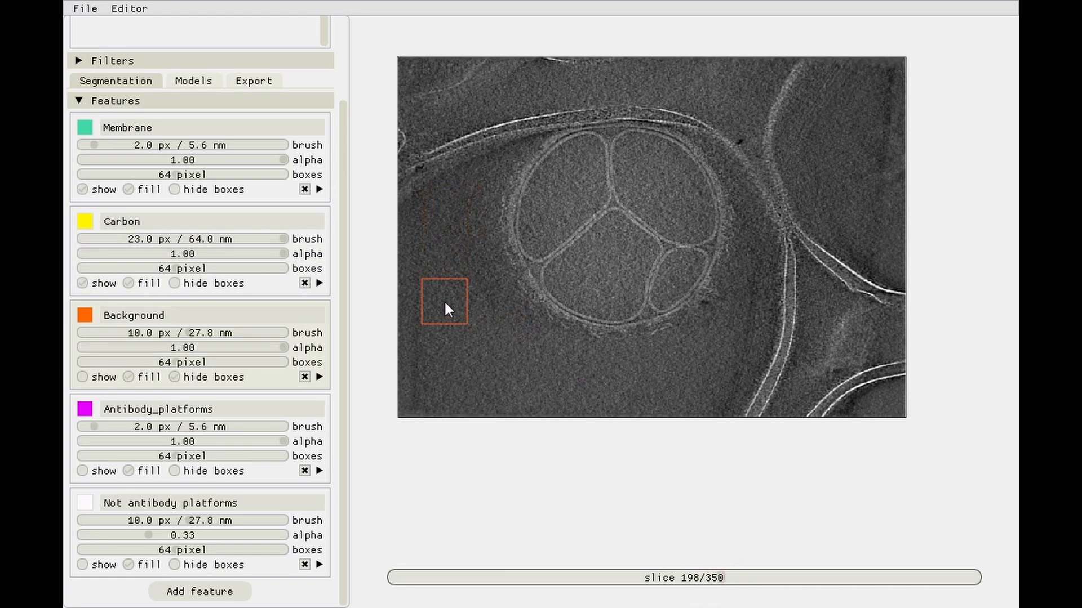
{"action": "left_click", "coordinate": [174, 378]}
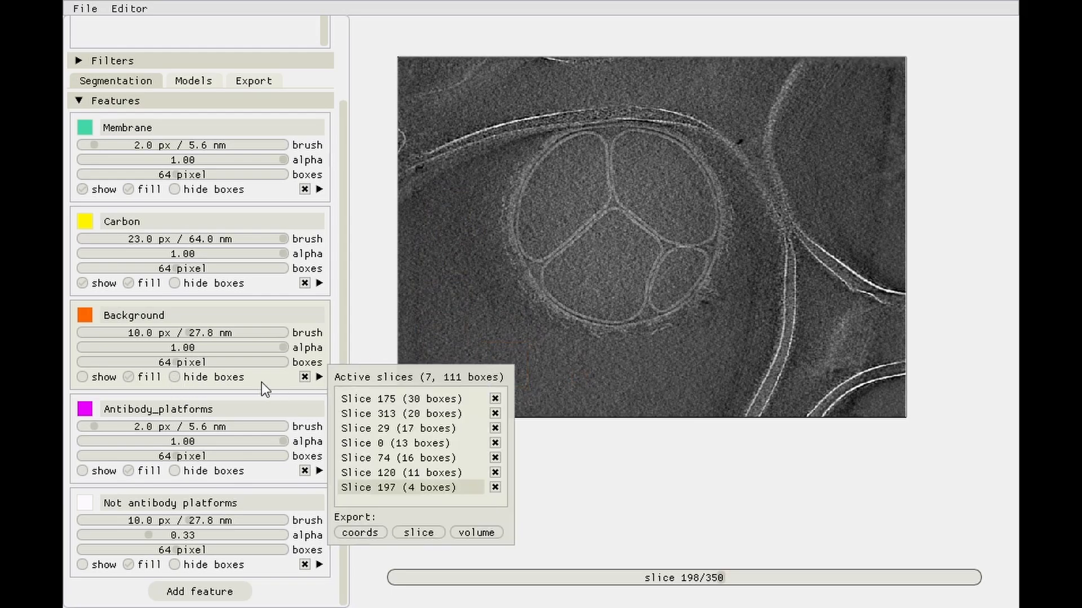
{"action": "left_click", "coordinate": [83, 377]}
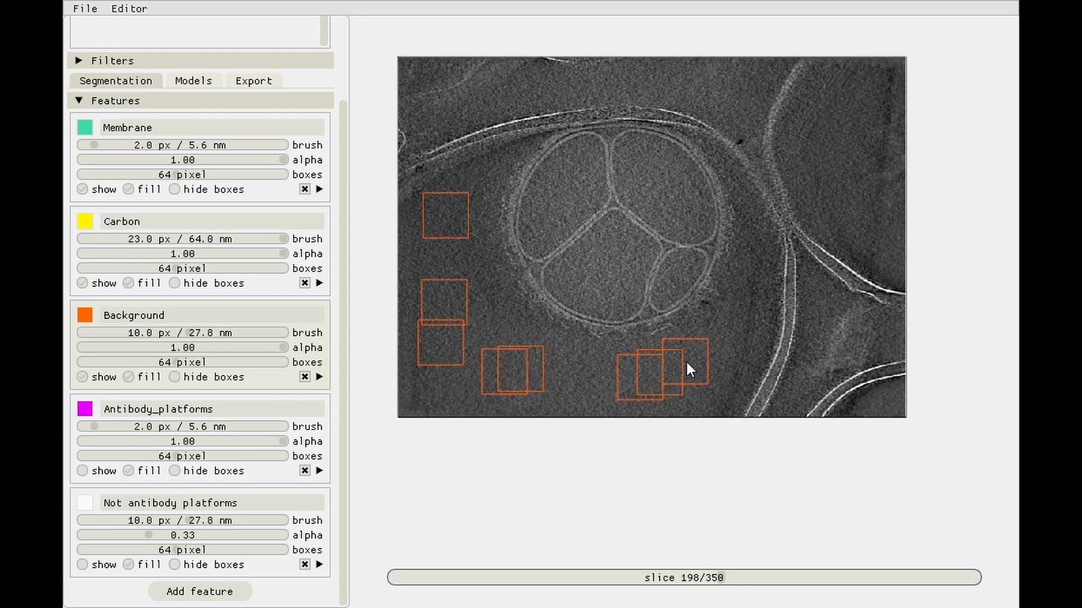
{"action": "left_click_drag", "start_coordinate": [686, 364], "coordinate": [851, 180]}
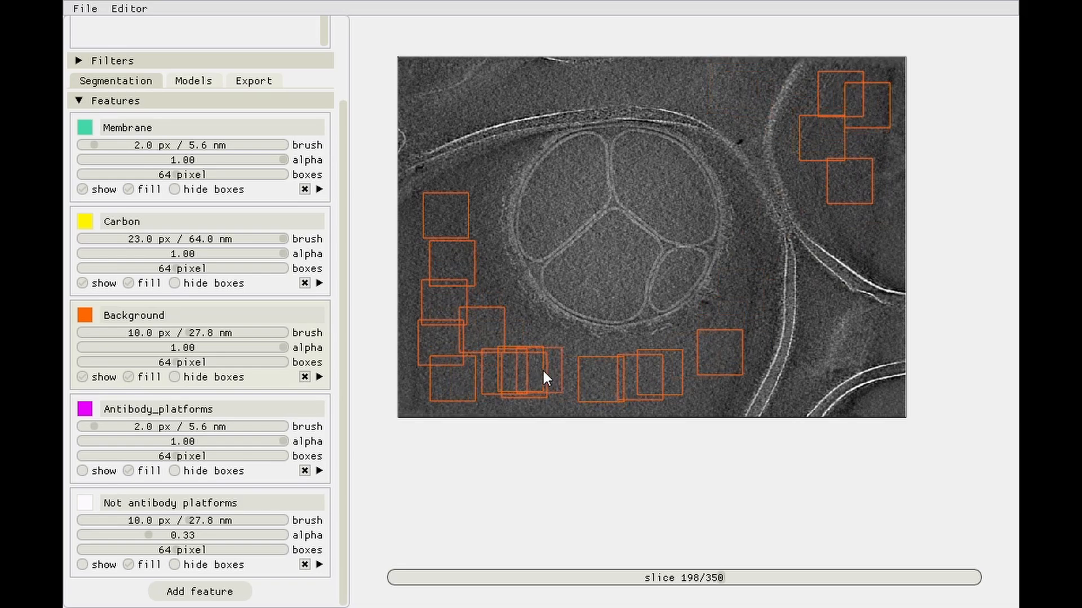
- List the slices annotated for Membrane and jump to slice 175 to review its annotations
{"action": "left_click_drag", "start_coordinate": [341, 269], "coordinate": [347, 133]}
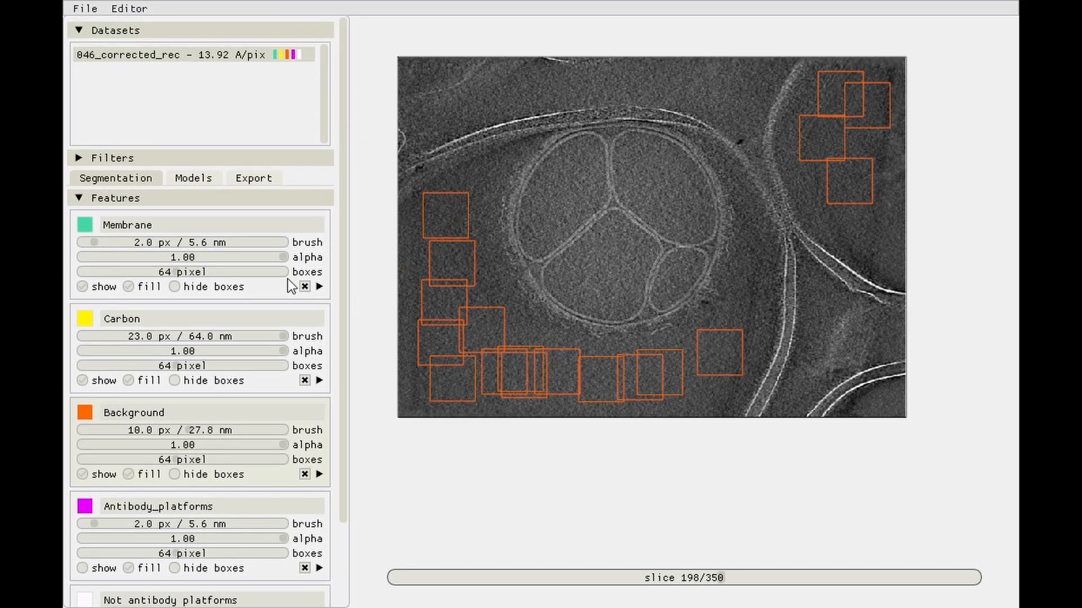
{"action": "left_click", "coordinate": [319, 286]}
{"action": "left_click", "coordinate": [380, 313]}
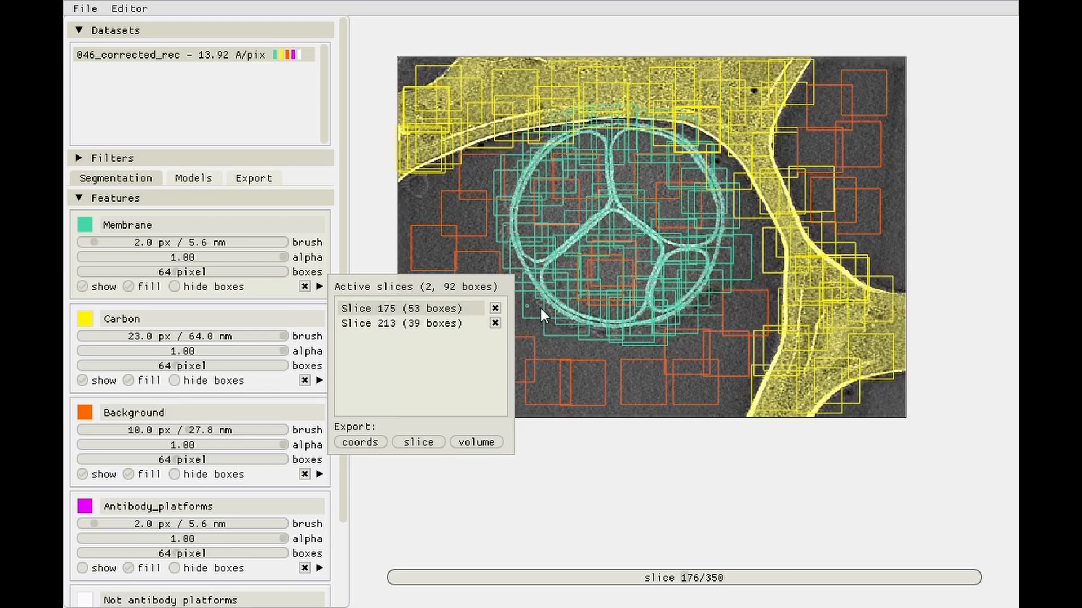